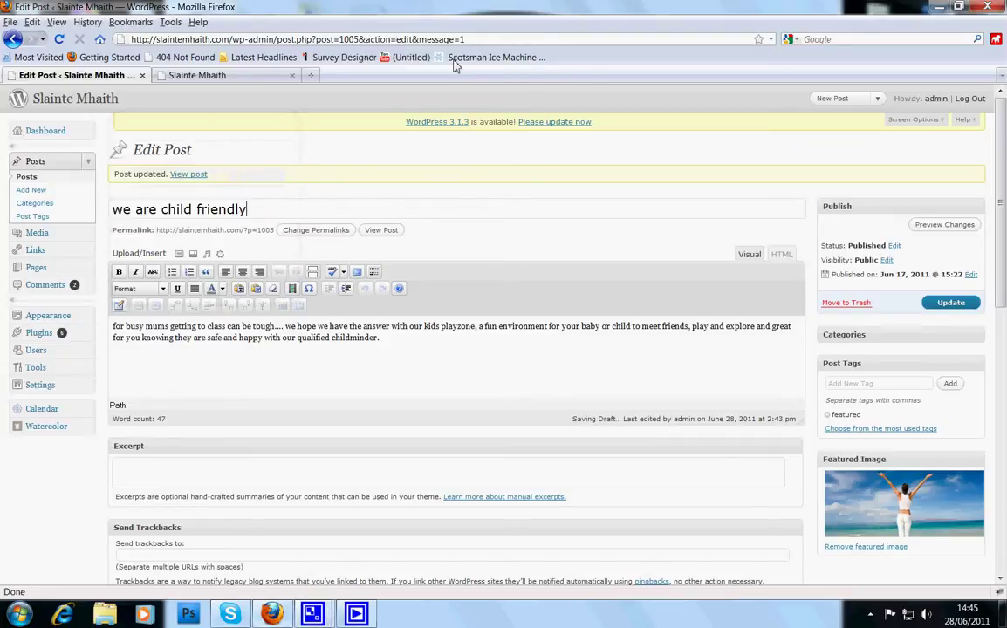
Check the four-slide slideshow on the live homepage, then return to the post editor and expand Watercolor.
click(229, 76)
scroll(5, 280, down, 2)
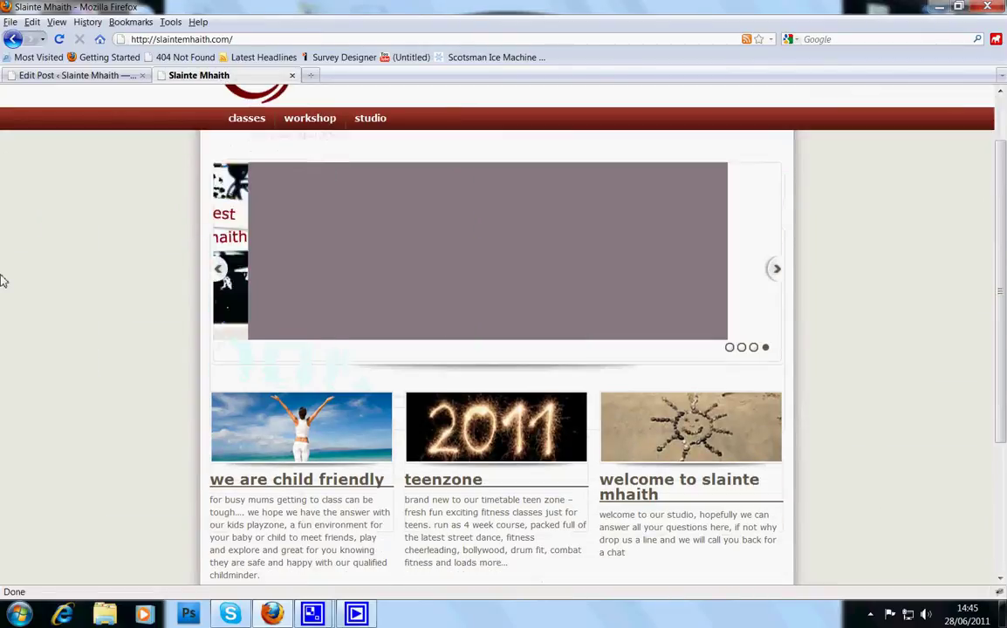
scroll(4, 280, up, 2)
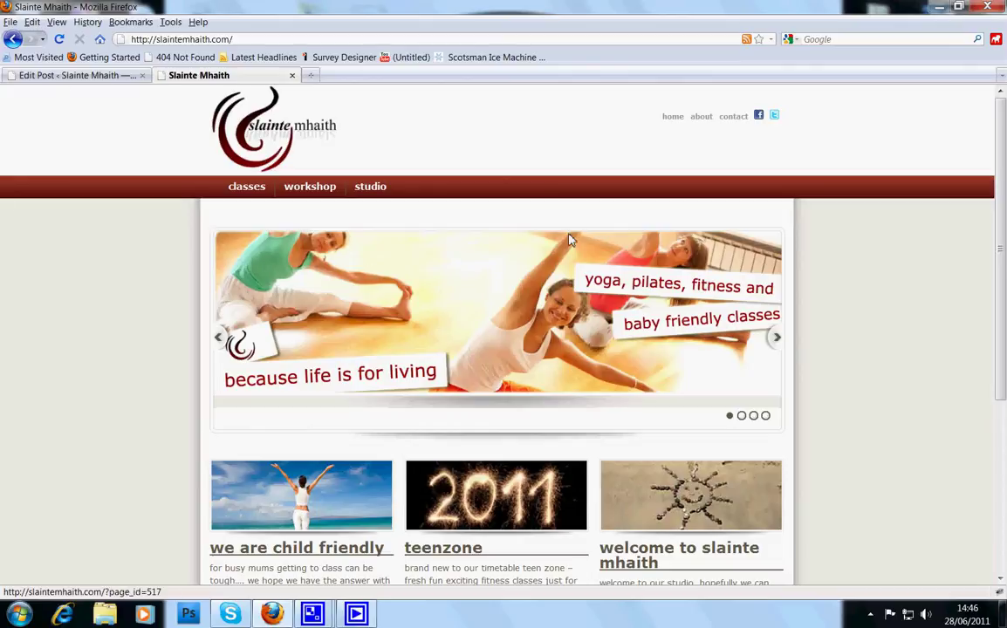
click(72, 75)
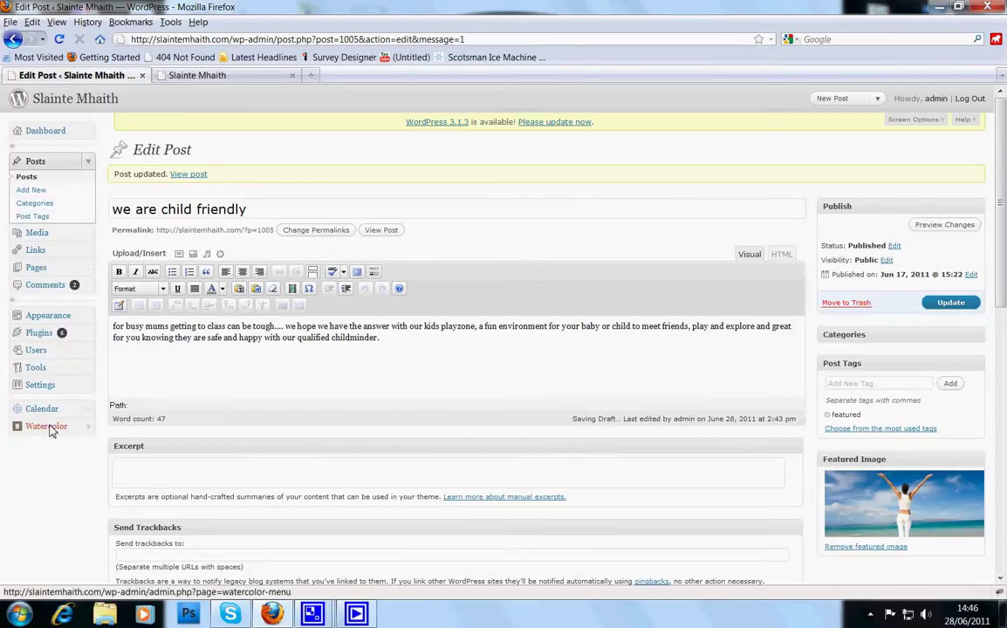
click(89, 428)
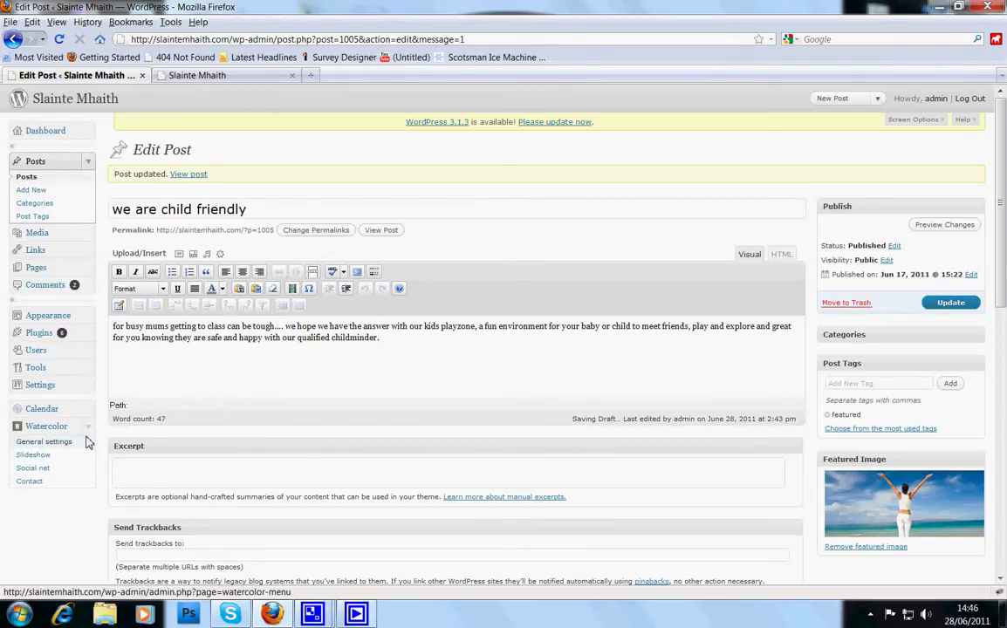
Set the Watercolor slideshow's Number of slides to 3, save, and reload the live homepage.
click(35, 457)
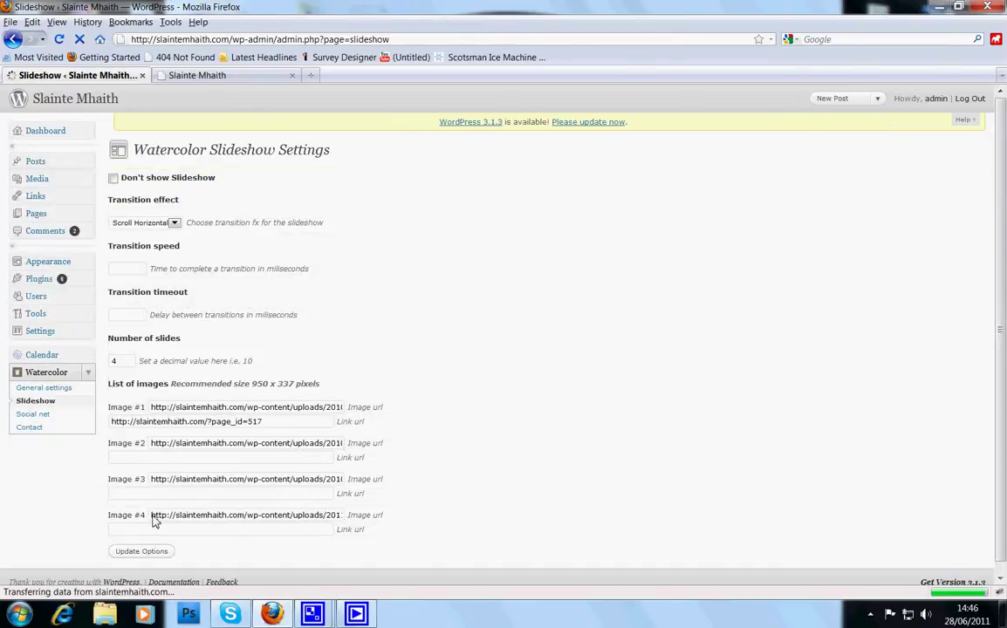
double_click(113, 361)
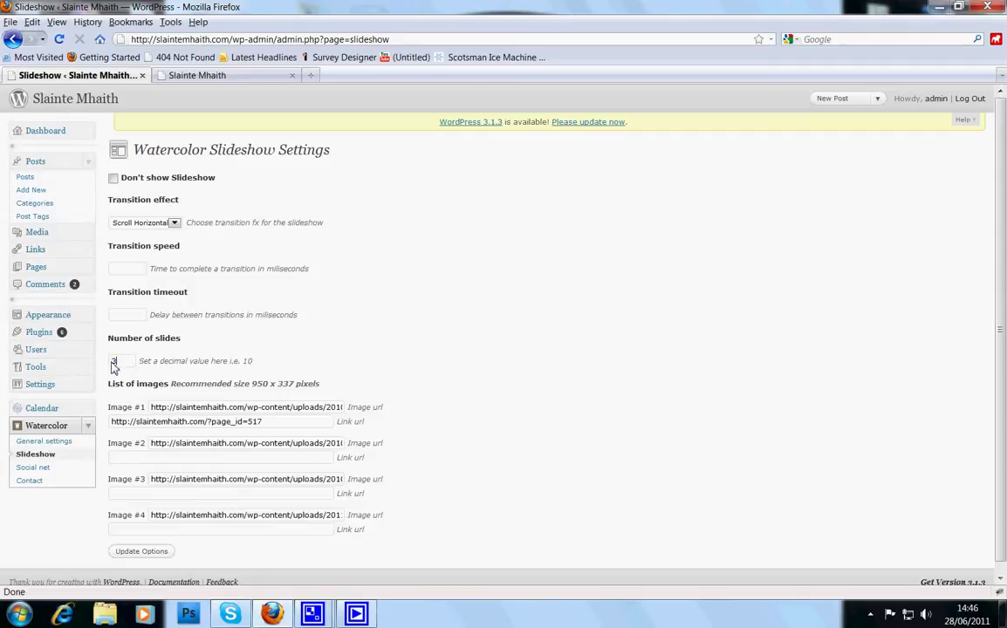
text(3)
click(178, 377)
click(141, 550)
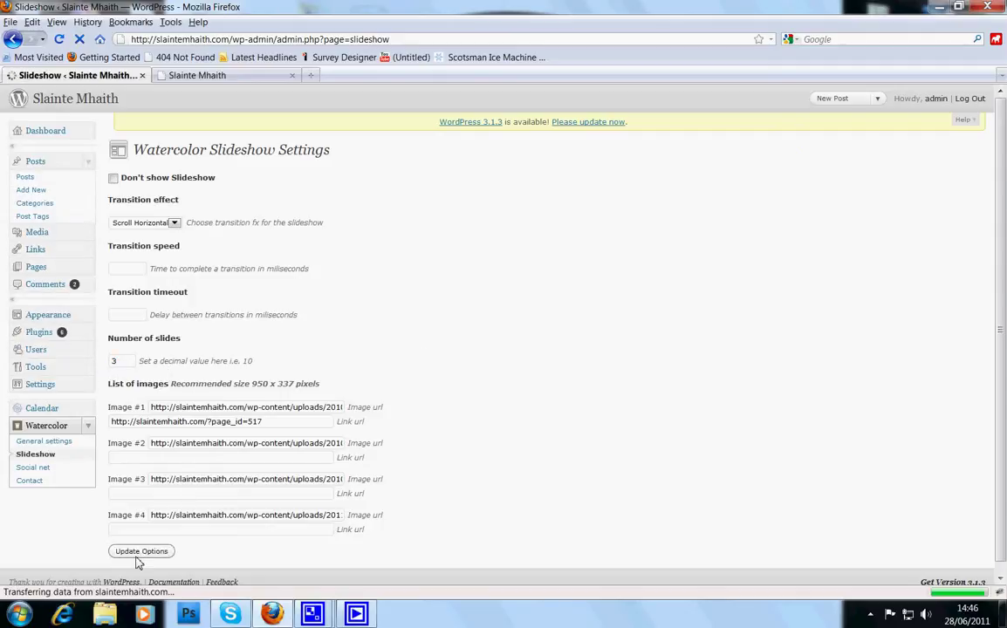
click(225, 76)
key(F5)
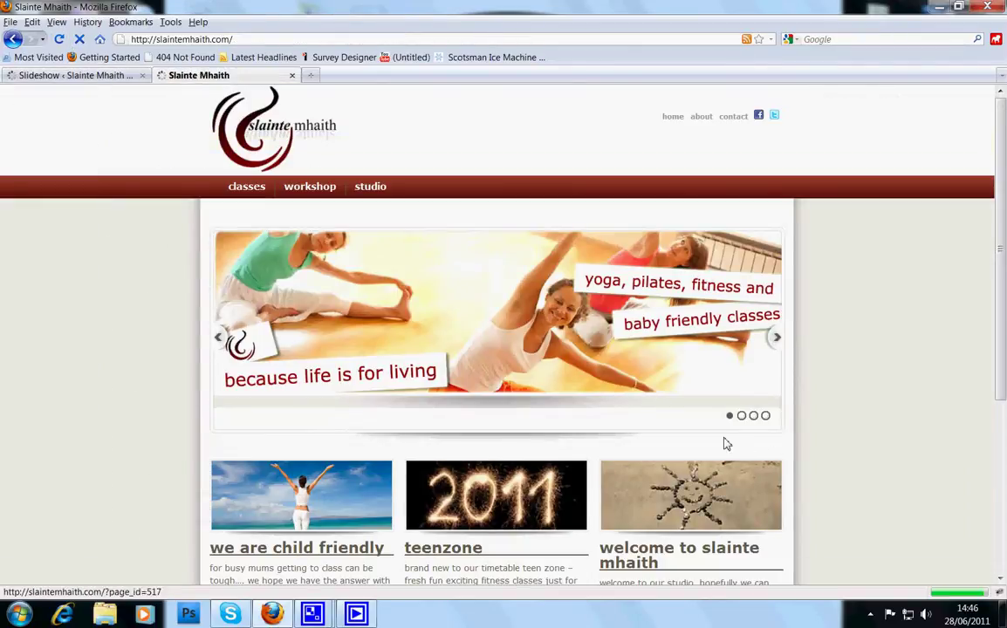
Reload the homepage, step through the slides with dots and arrows, and follow the beach slide's link.
click(59, 39)
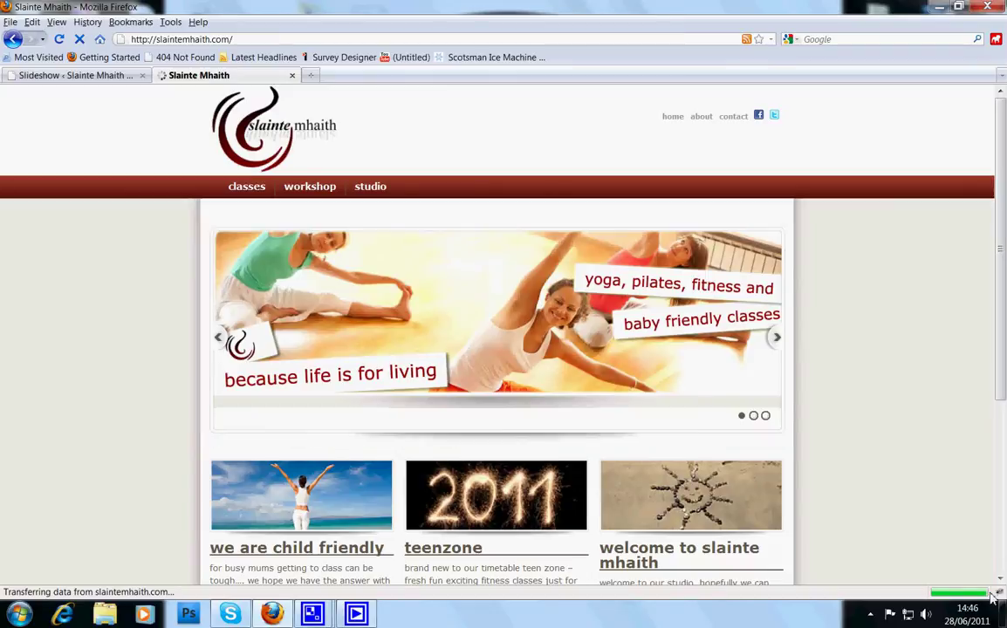
click(753, 417)
click(765, 417)
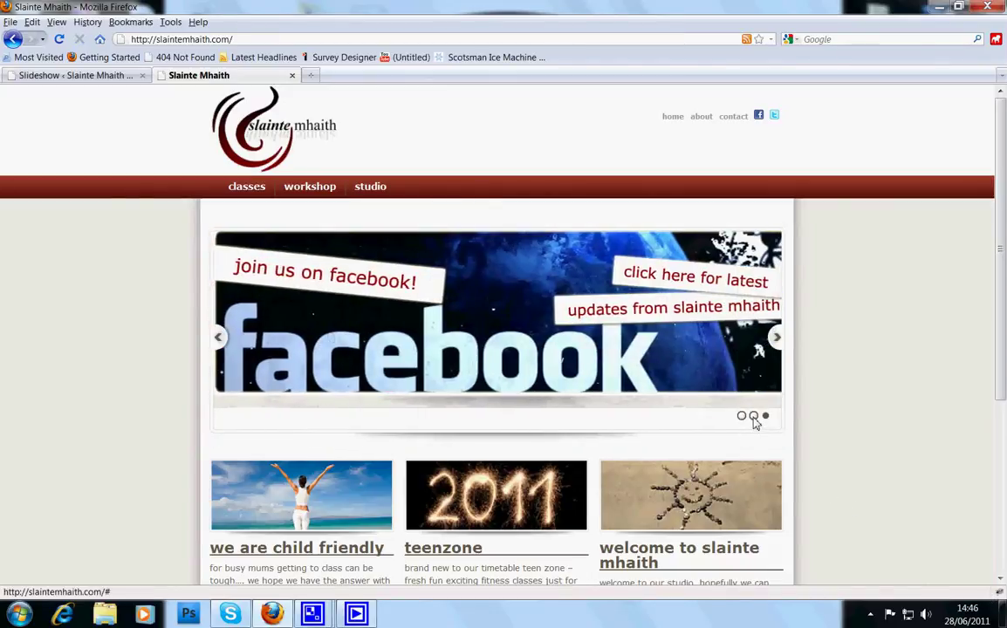
click(219, 337)
click(219, 338)
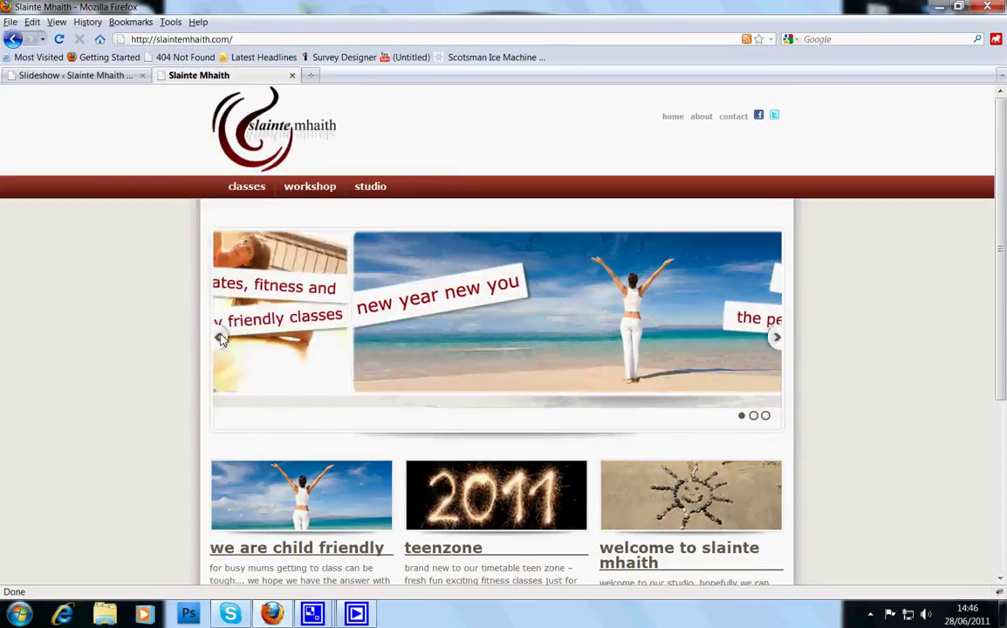
click(219, 337)
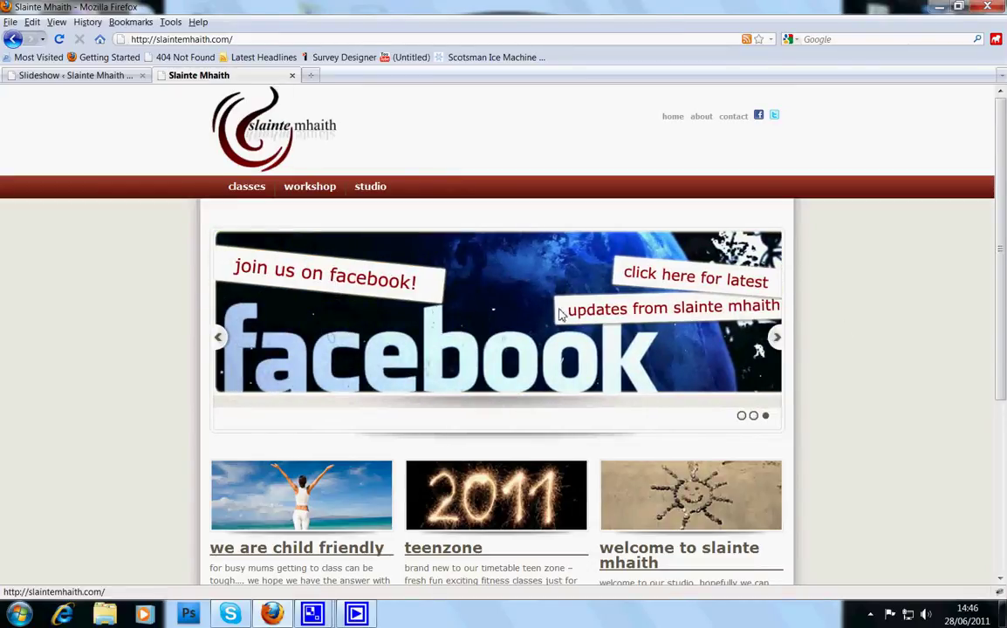
click(776, 337)
click(775, 337)
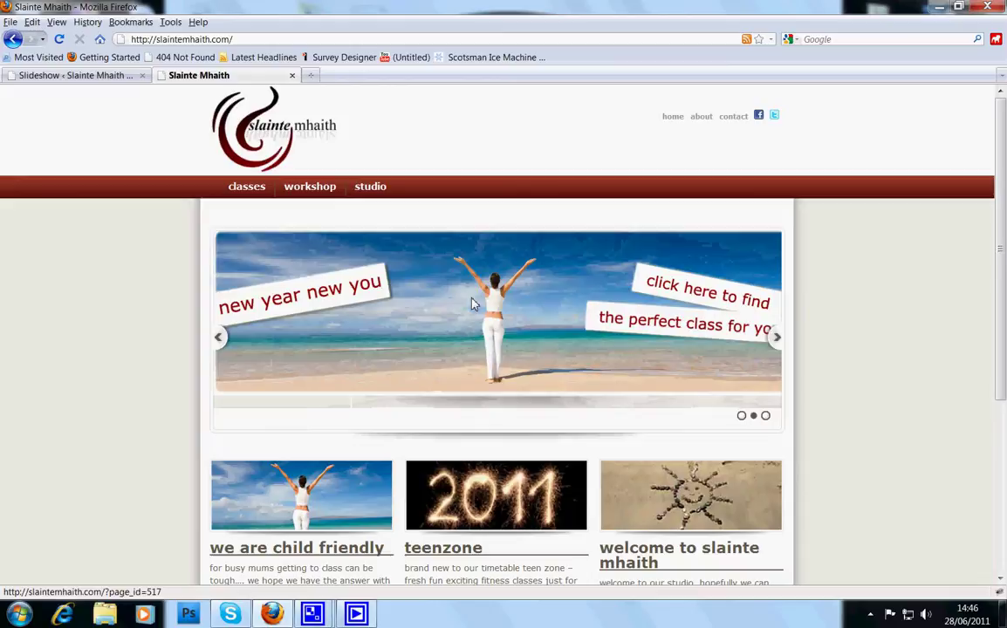
click(529, 312)
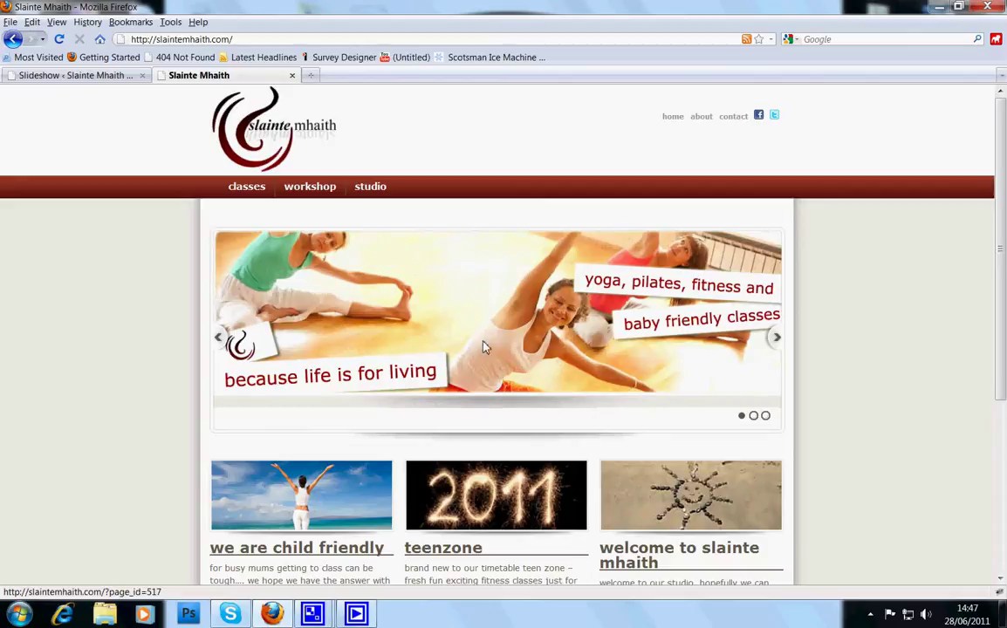
Cycle the slideshow again through new year new you, yoga and facebook slides.
click(777, 337)
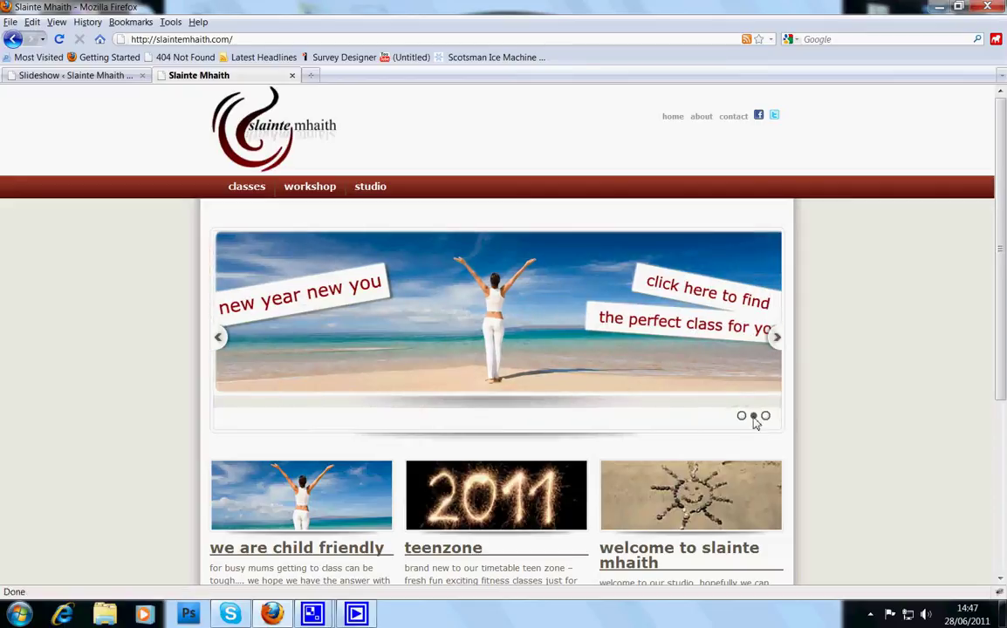
click(743, 417)
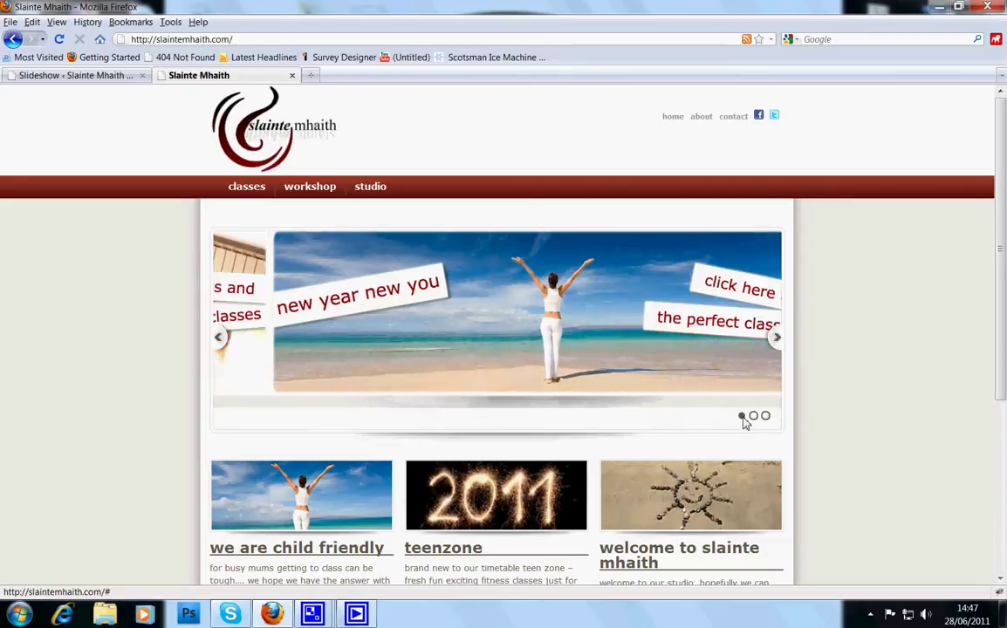
click(765, 417)
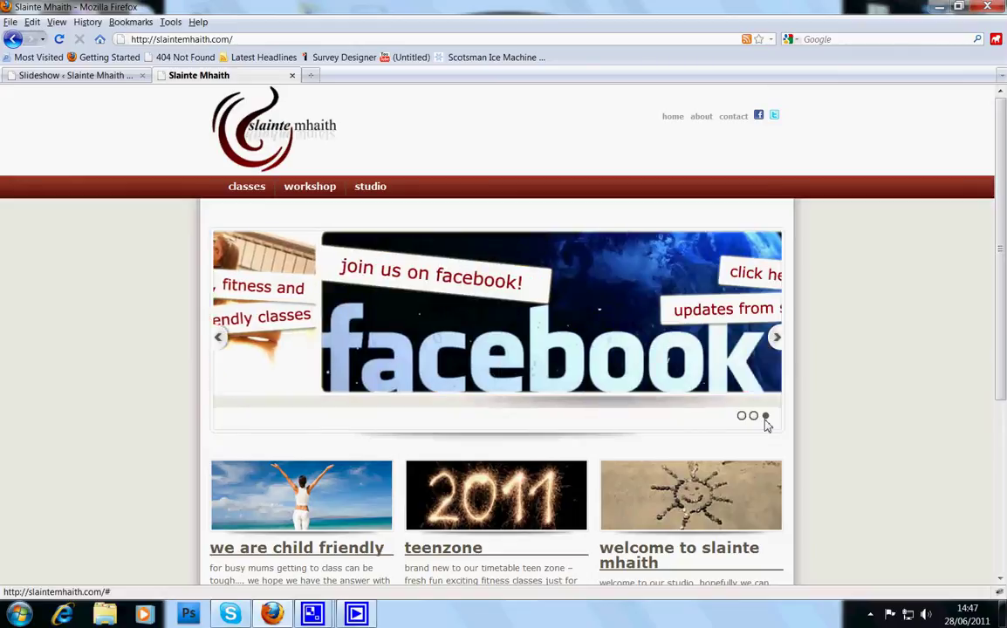
click(742, 417)
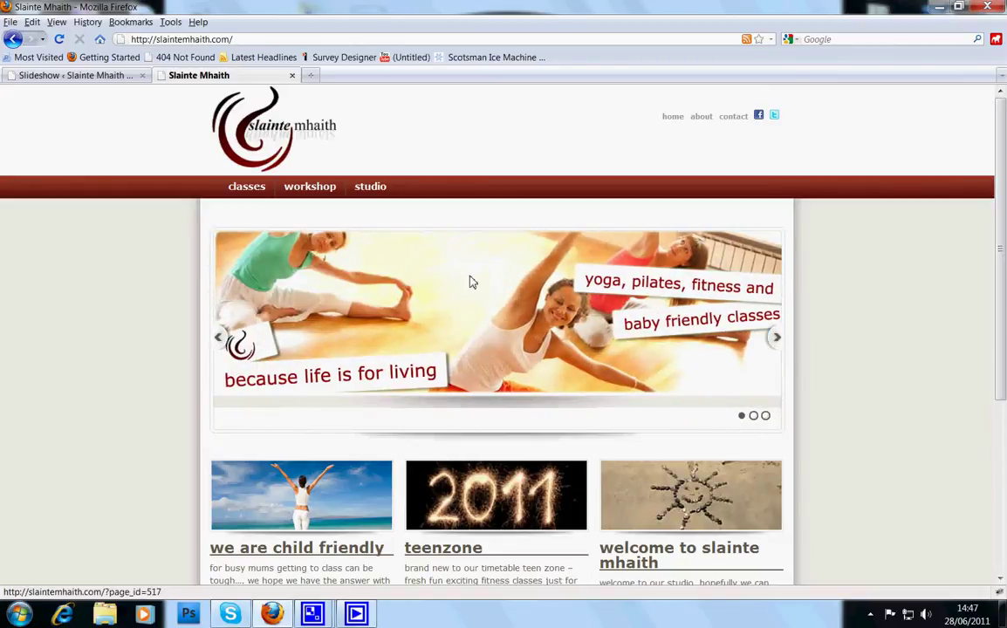
Bring the browser back to the Watercolor Slideshow settings page.
click(97, 77)
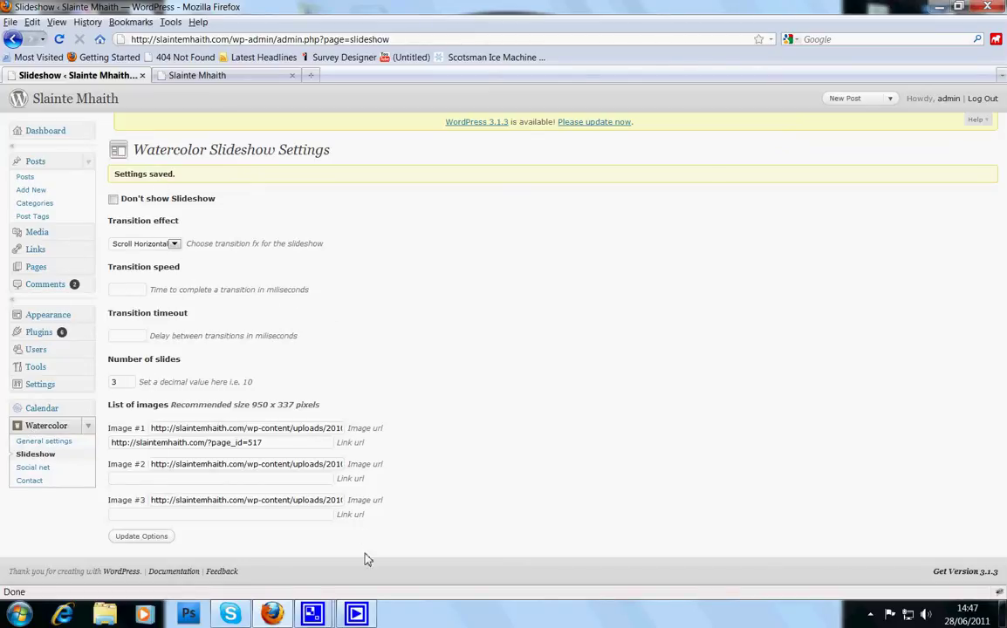
click(366, 615)
click(366, 616)
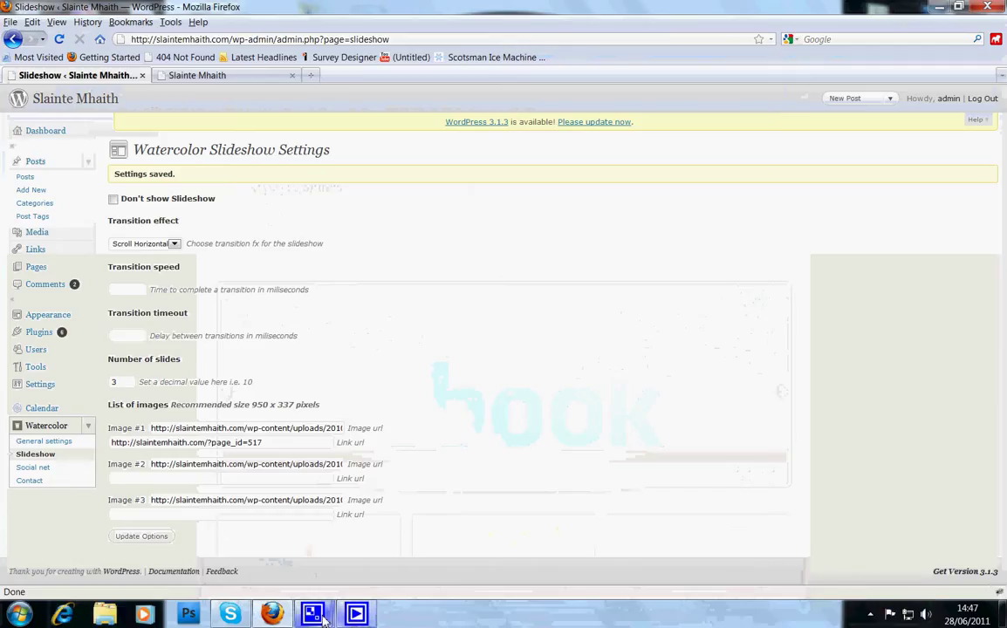
mouse_move(313, 614)
click(258, 496)
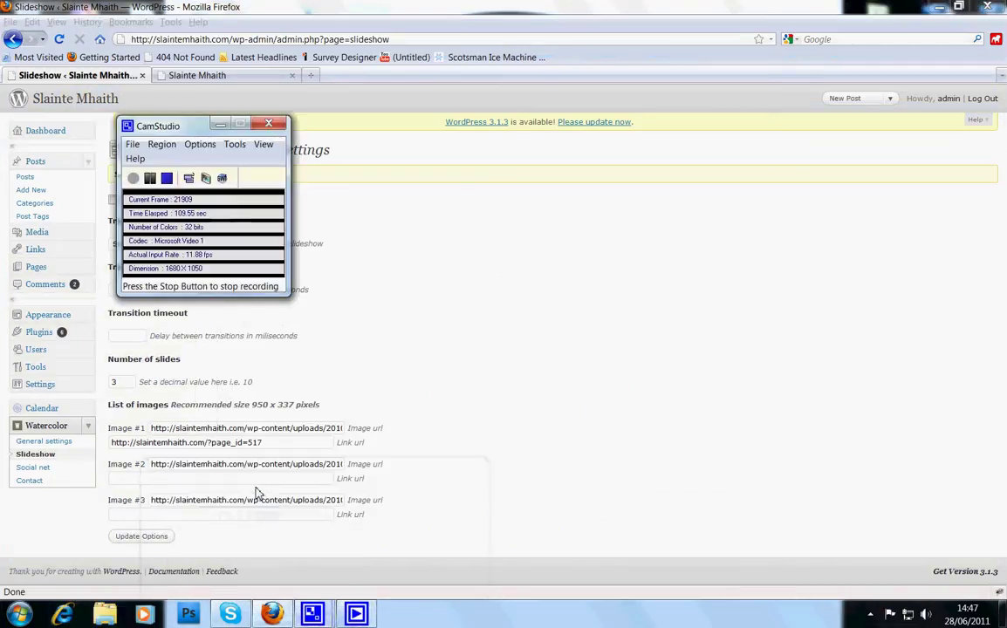
click(287, 24)
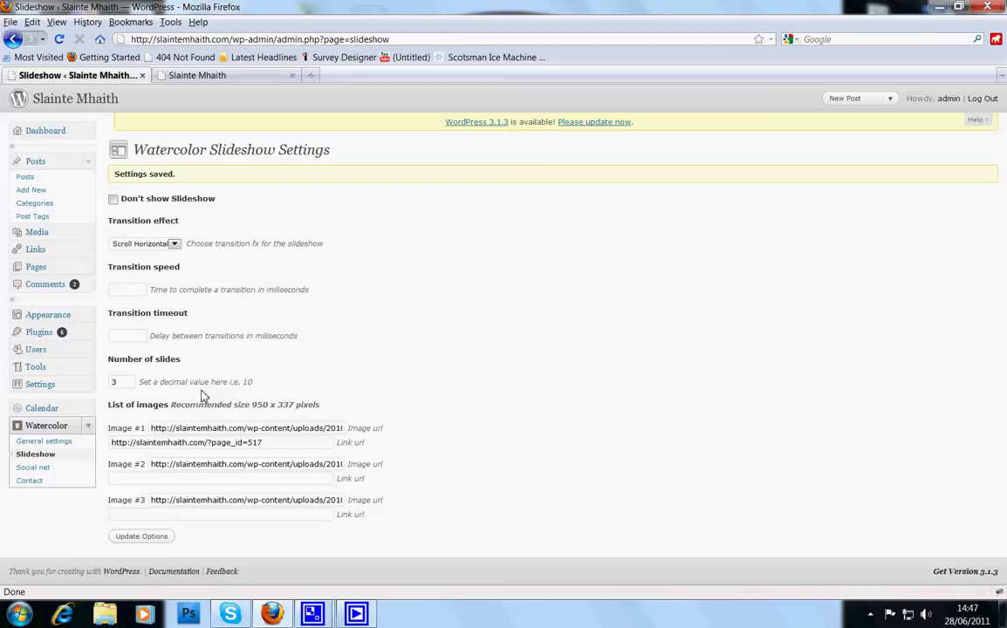
Change Number of slides to 4, save, and click into the empty Image #4 field.
double_click(112, 384)
text(4)
click(159, 540)
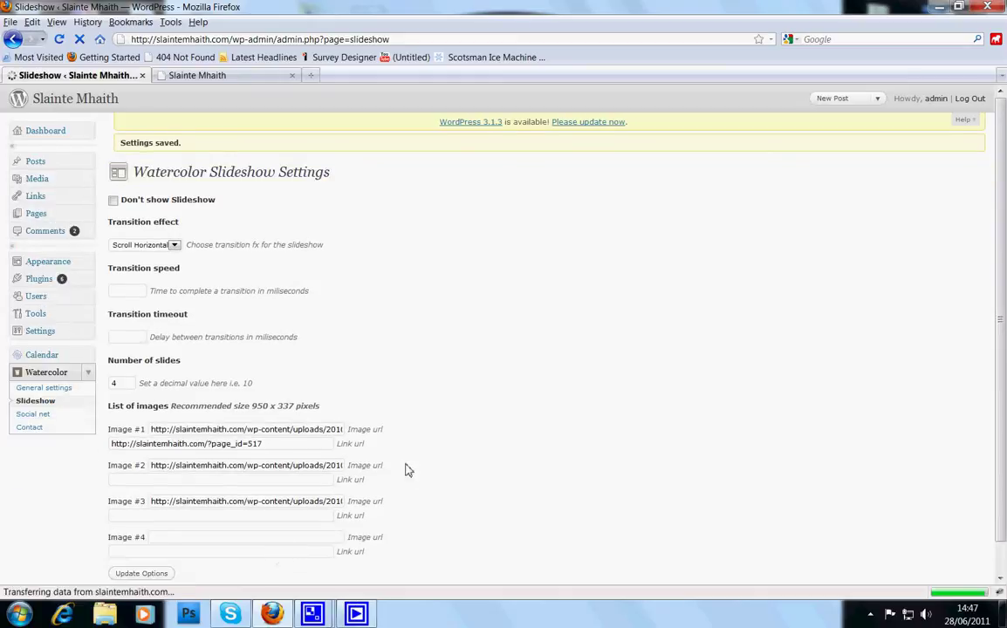
scroll(407, 469, down, 1)
click(152, 506)
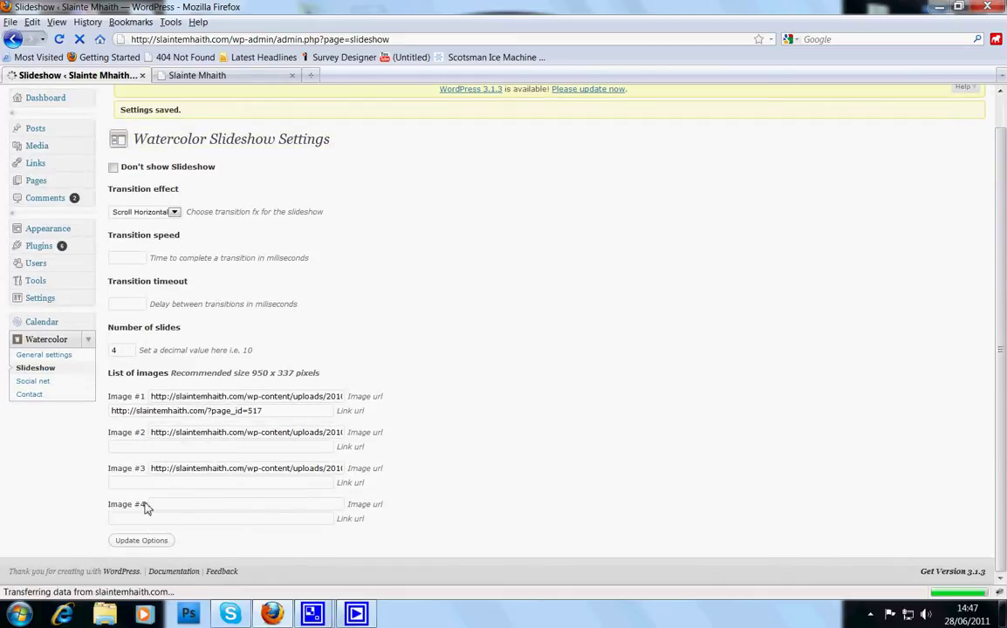
click(167, 513)
click(177, 511)
click(174, 520)
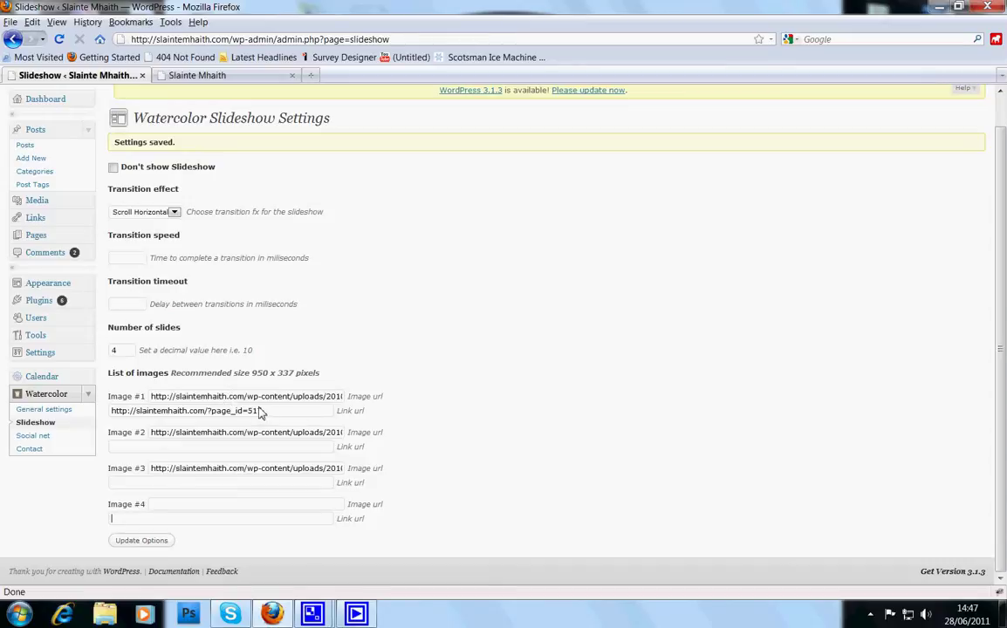
drag(285, 412, 46, 397)
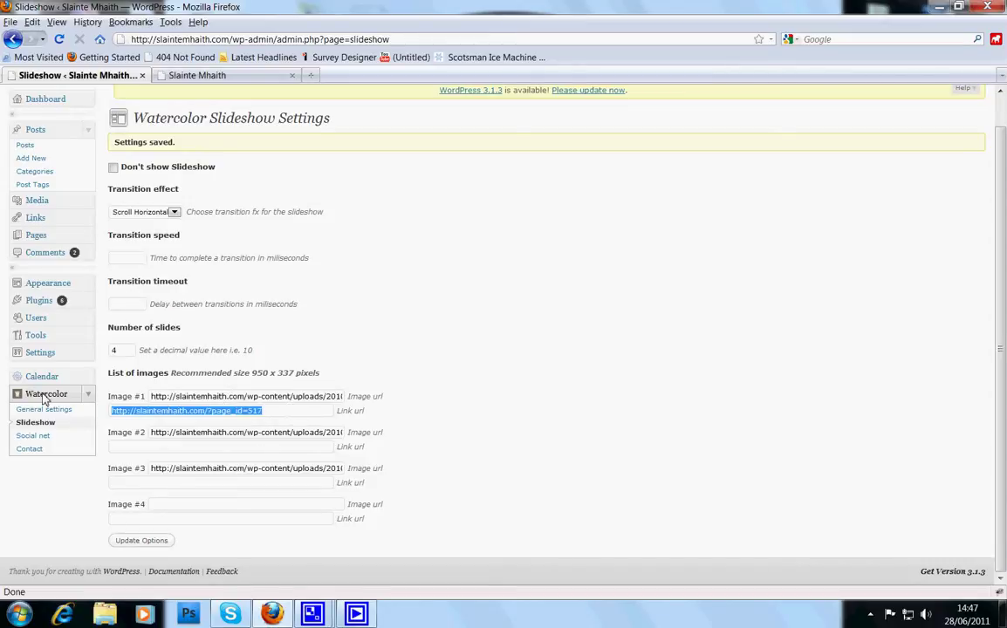
click(220, 447)
drag(269, 433, 301, 459)
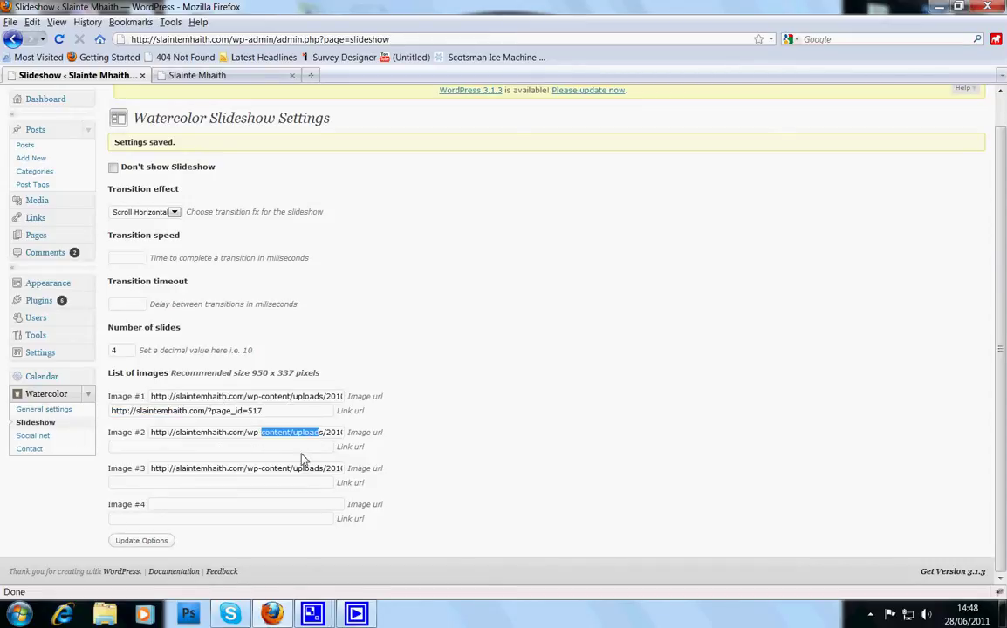
click(292, 471)
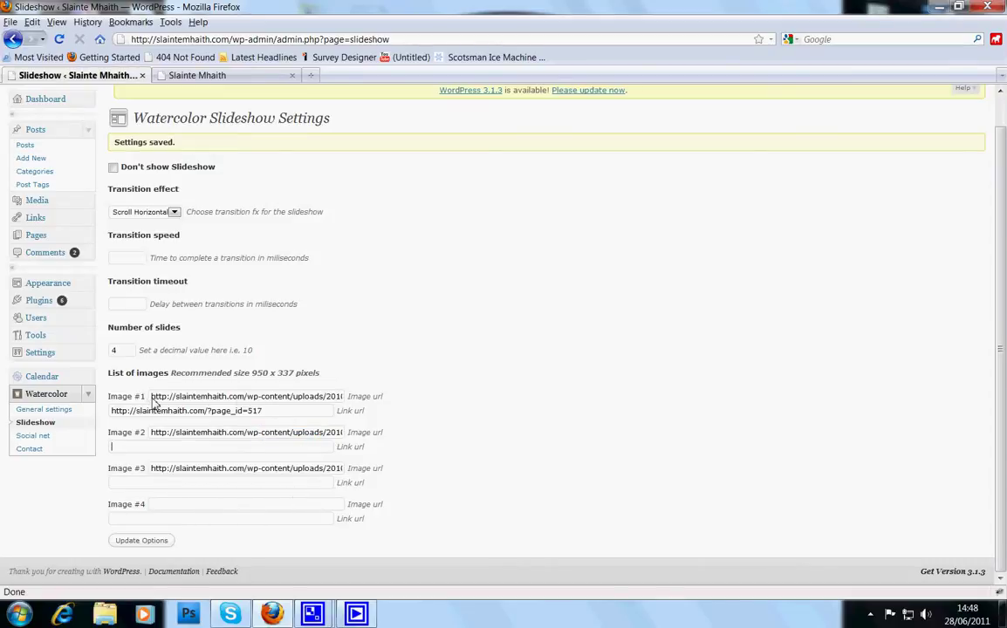
drag(154, 401, 372, 410)
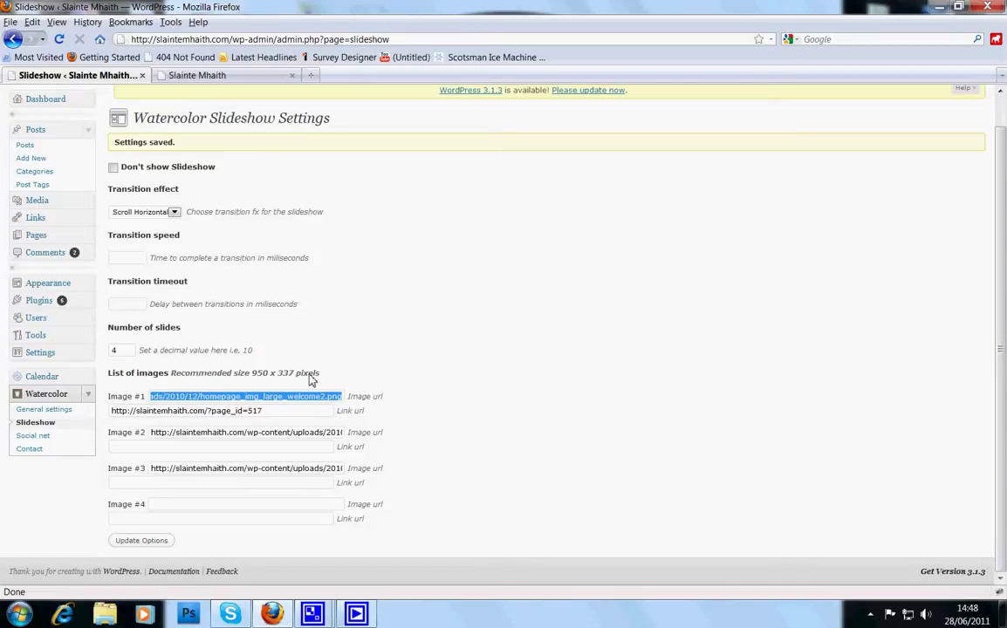
scroll(310, 381, up, 1)
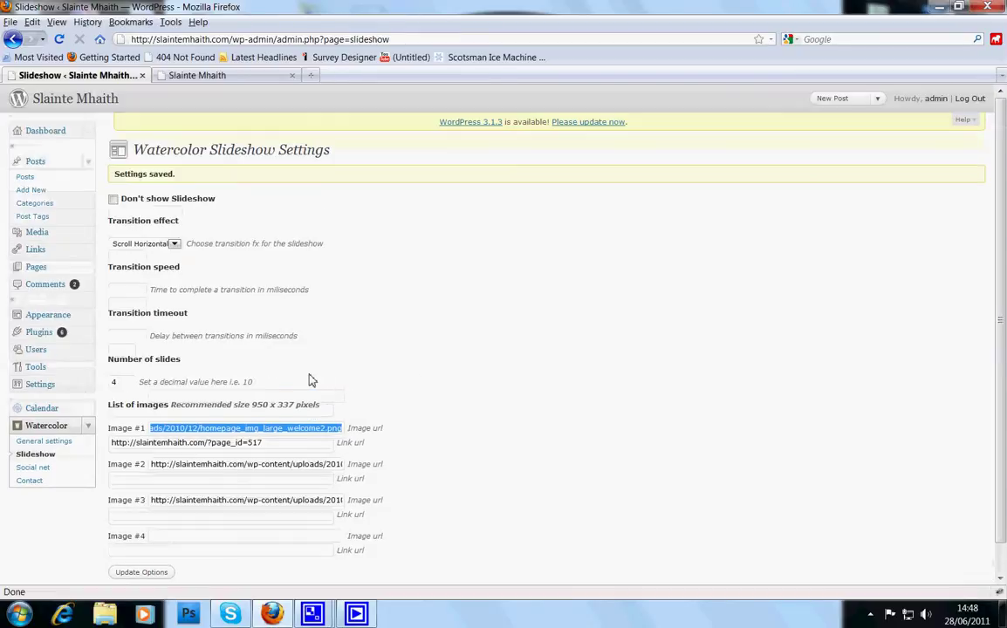
click(87, 233)
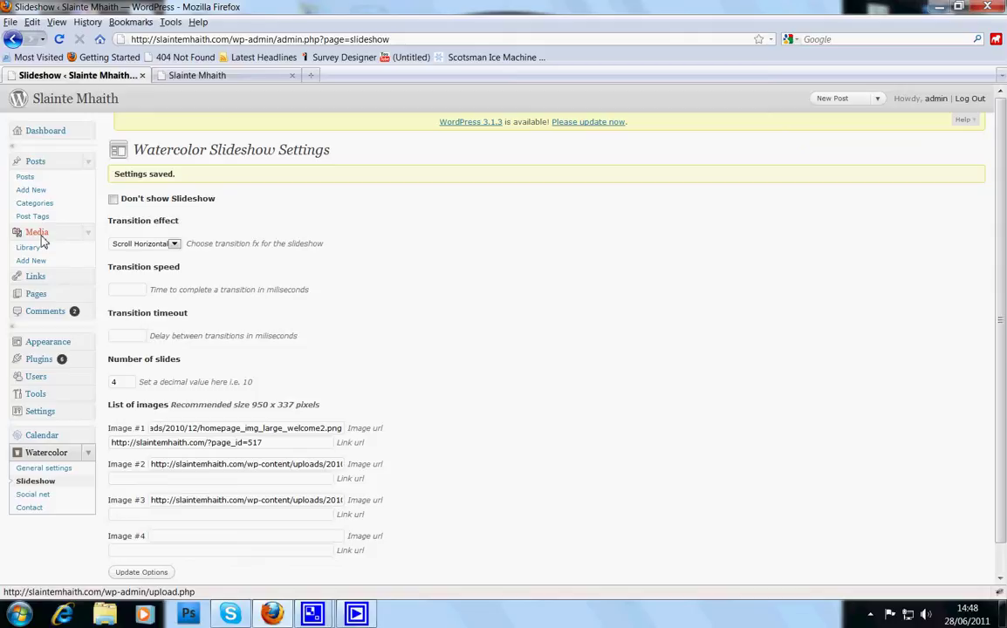
Open the Media Library and scroll through the uploaded images.
click(29, 249)
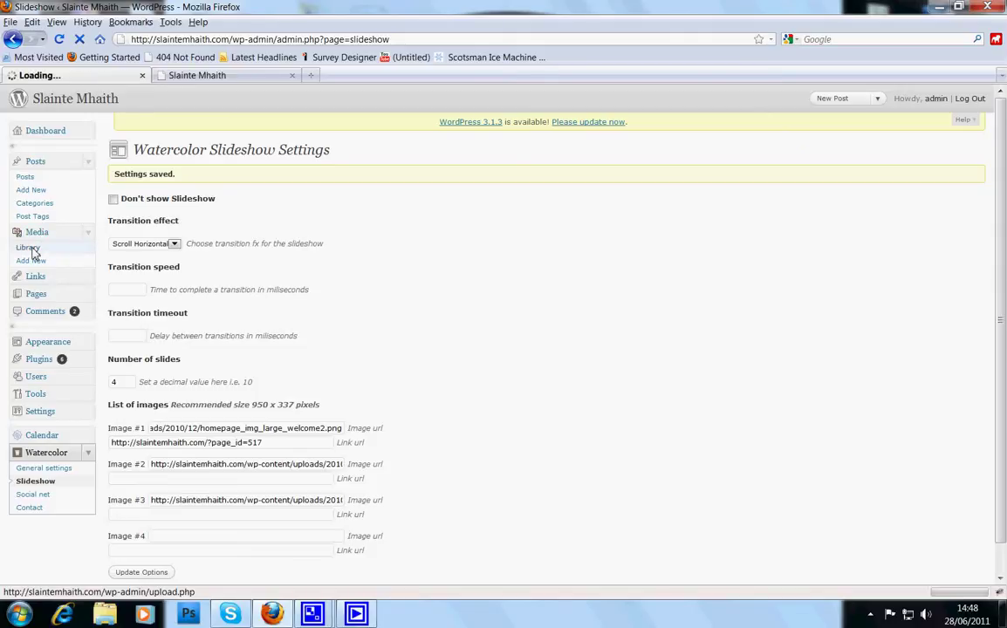
scroll(203, 411, down, 12)
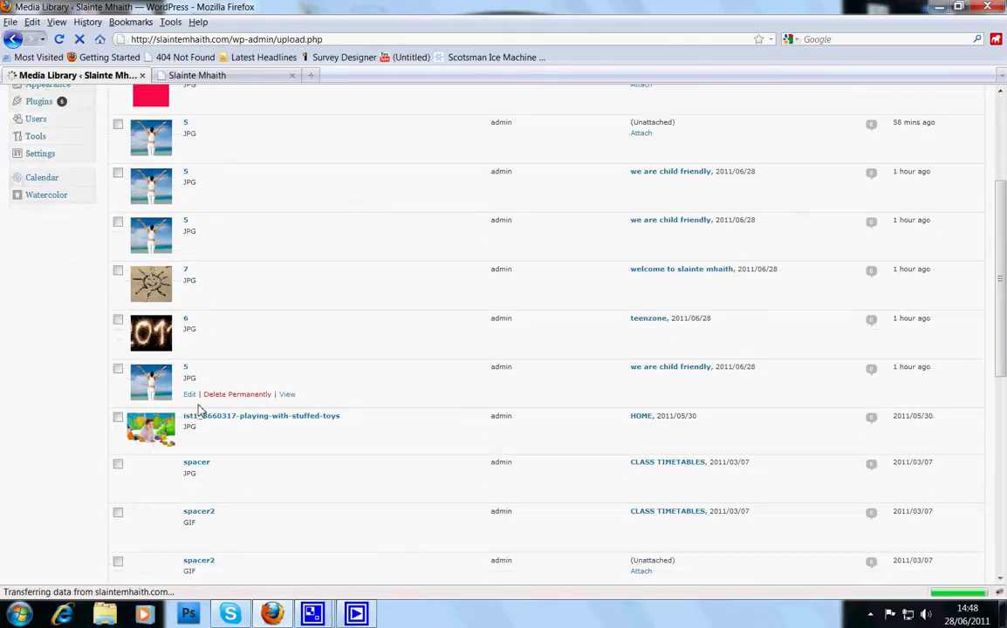
scroll(342, 471, up, 5)
scroll(342, 471, up, 7)
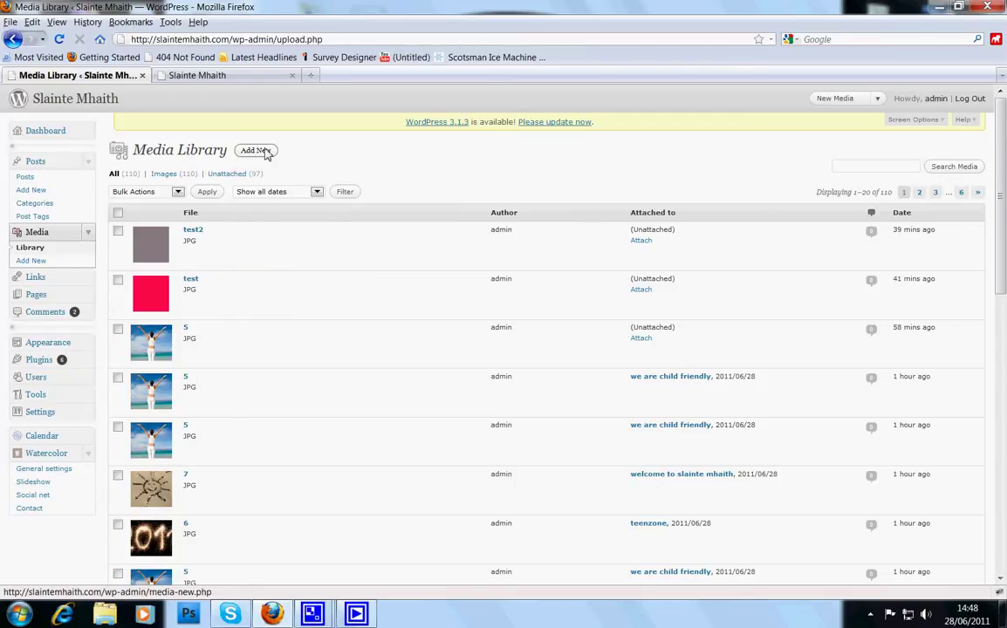
Try uploading via Add New, cancel the file browser, and return to the Media Library.
click(256, 151)
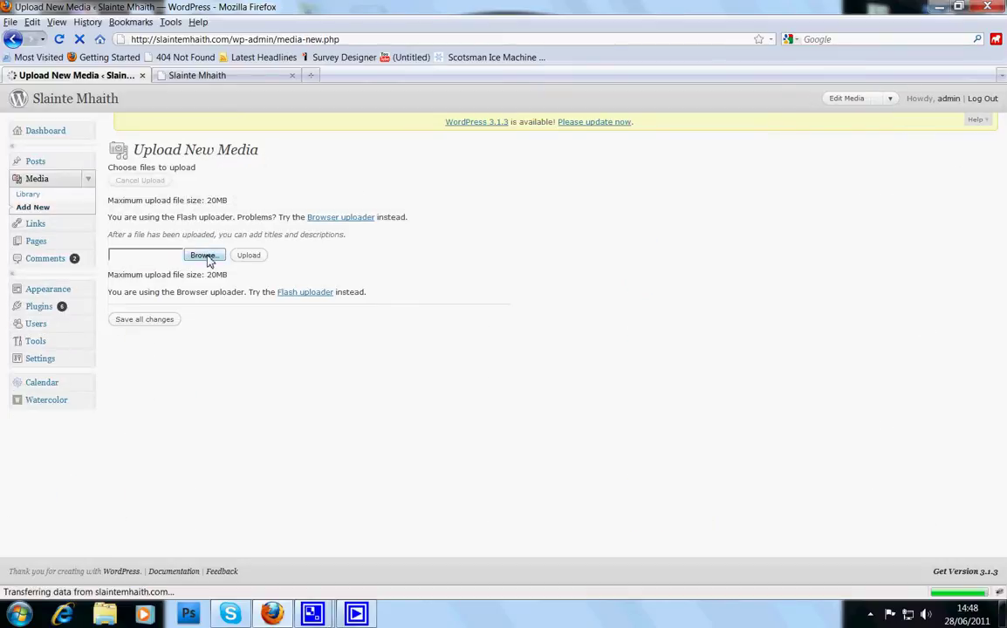
click(208, 259)
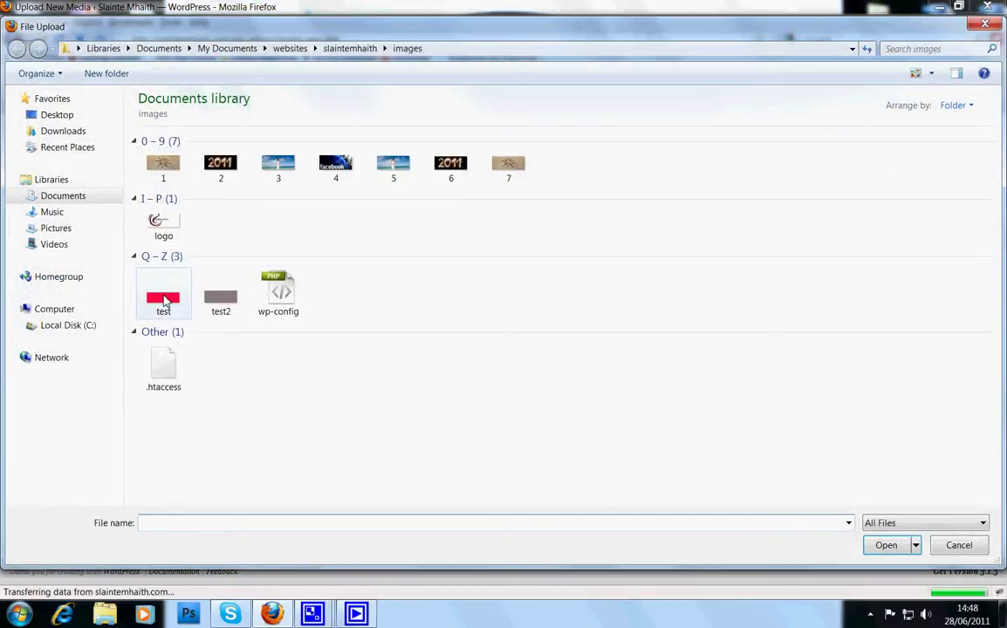
click(958, 547)
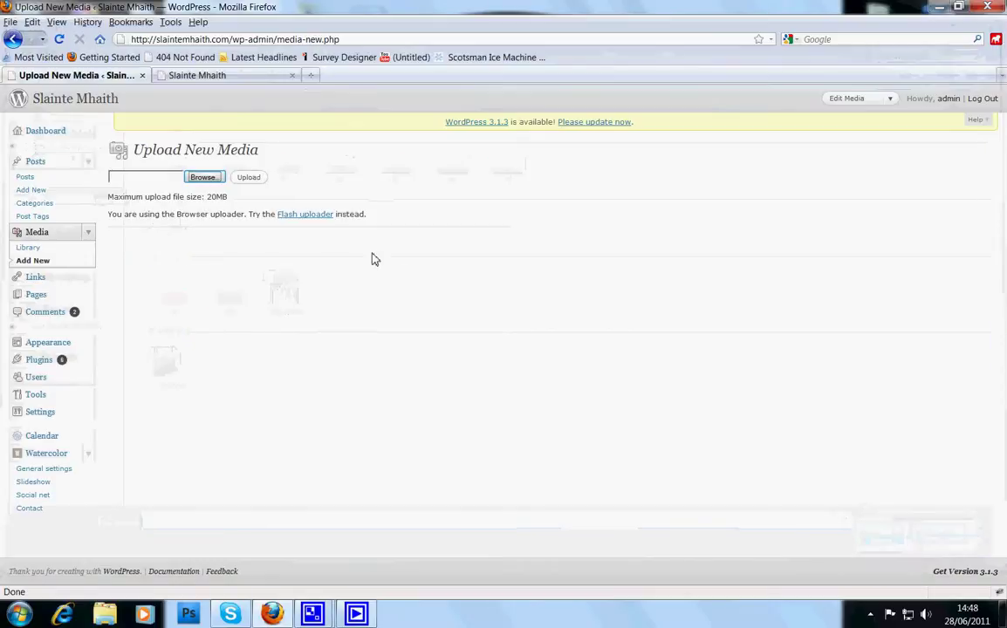
click(22, 251)
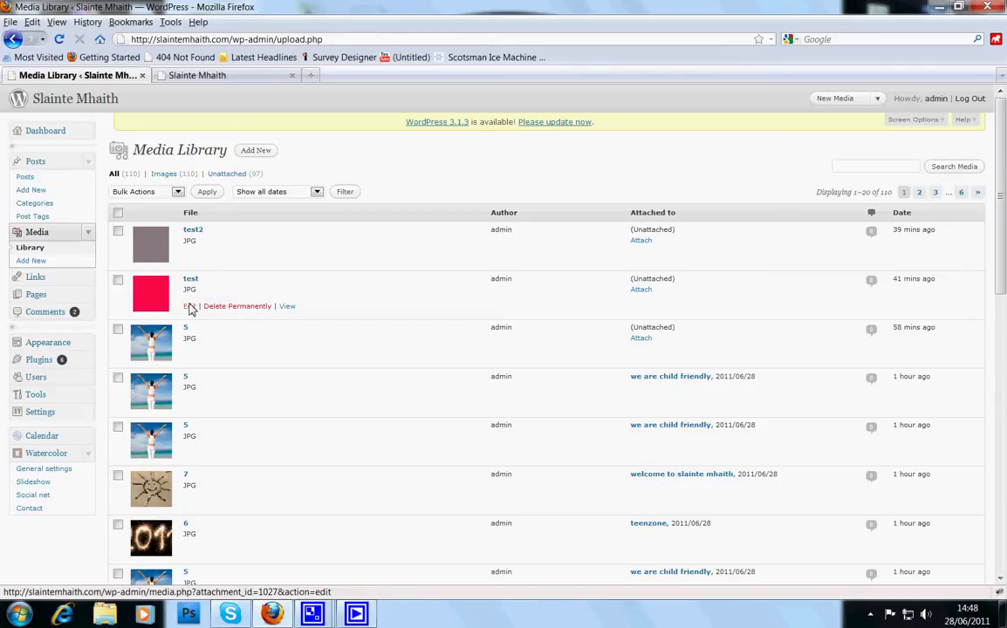
Open test.jpg's Edit Media page and copy its File URL.
click(190, 307)
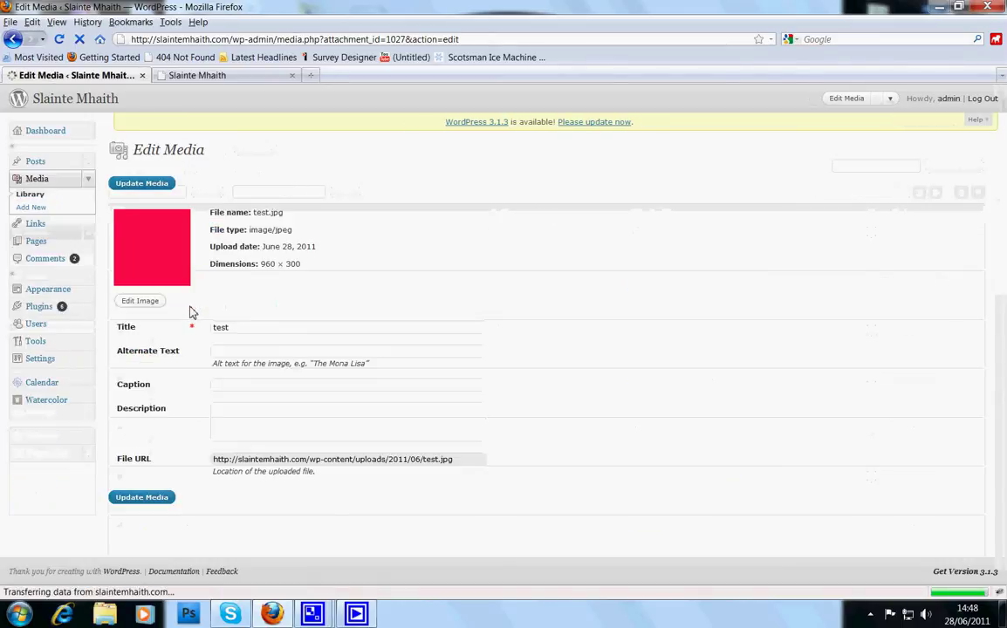
click(480, 460)
drag(481, 464, 217, 469)
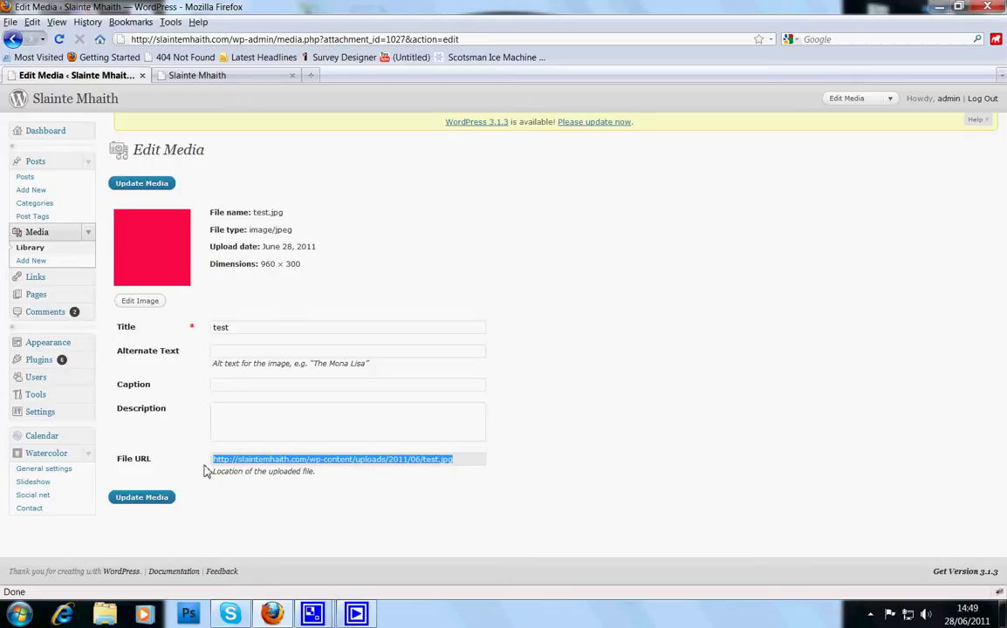
right_click(382, 466)
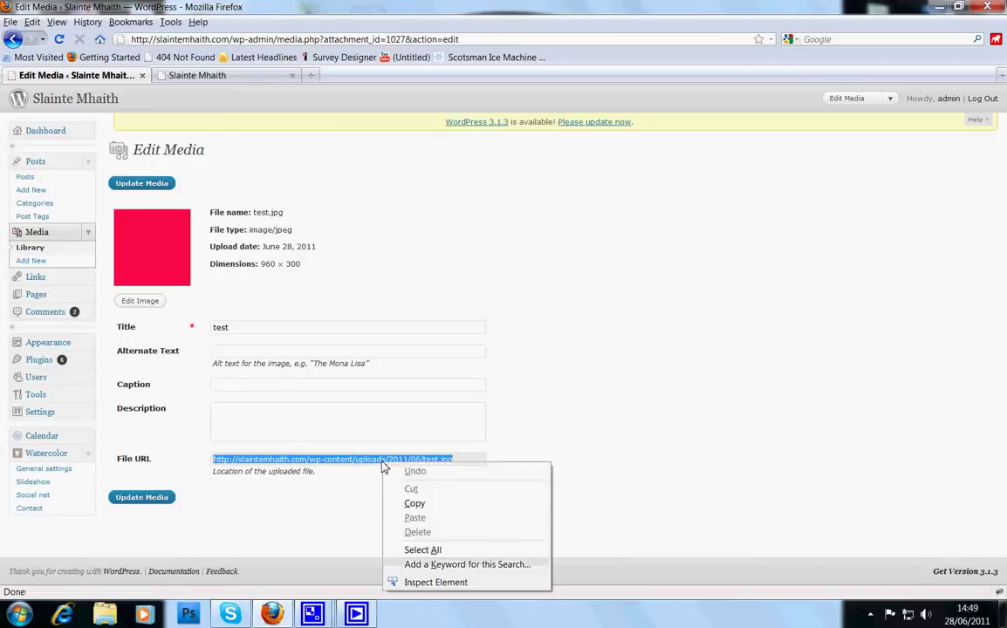
click(414, 506)
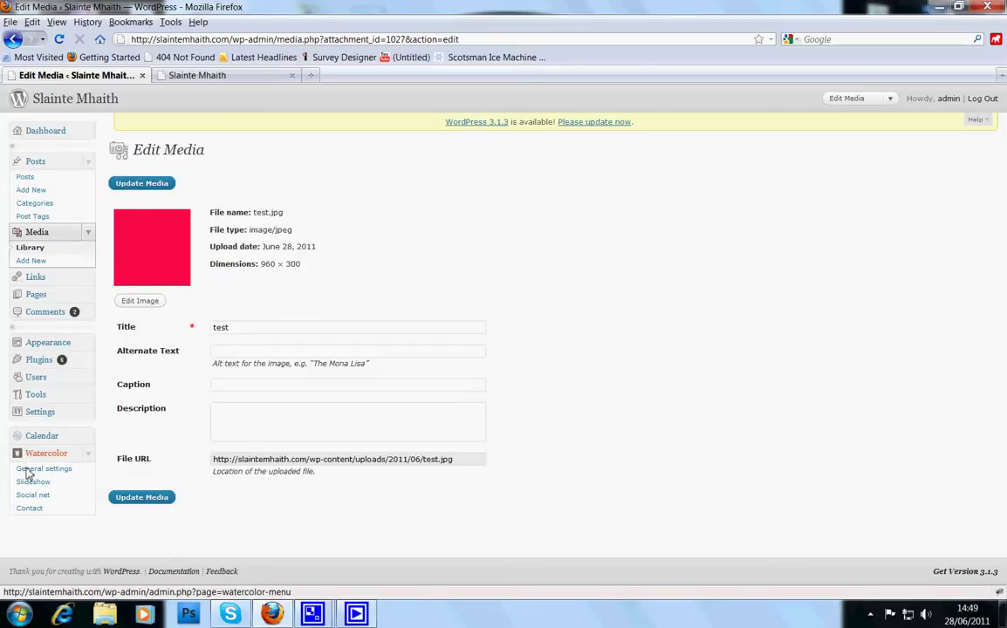
Paste the test.jpg URL into slideshow Image #4, save the settings, and switch to the homepage.
click(26, 484)
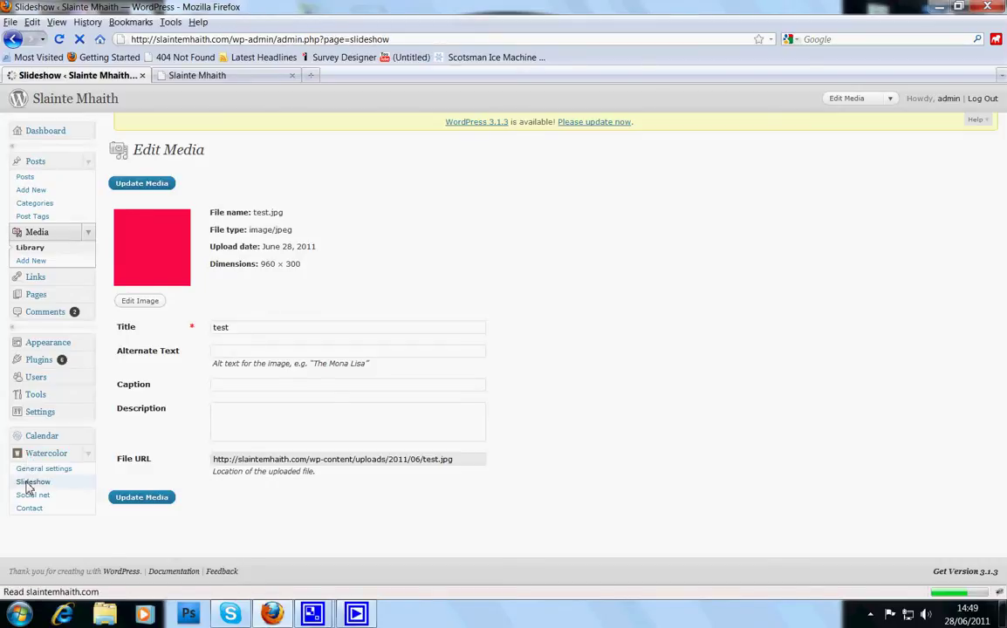
click(175, 516)
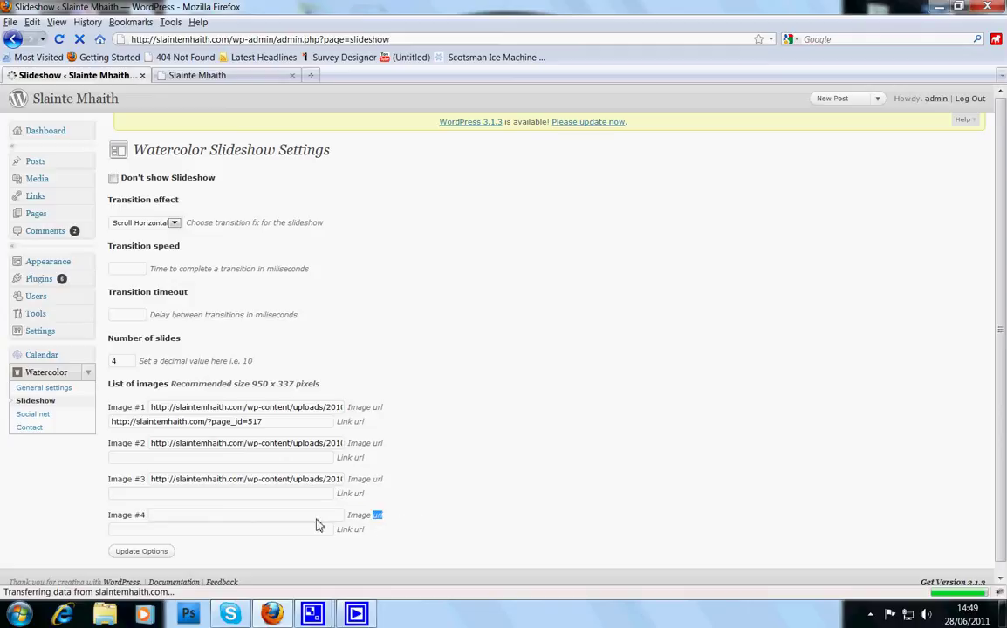
key(Down)
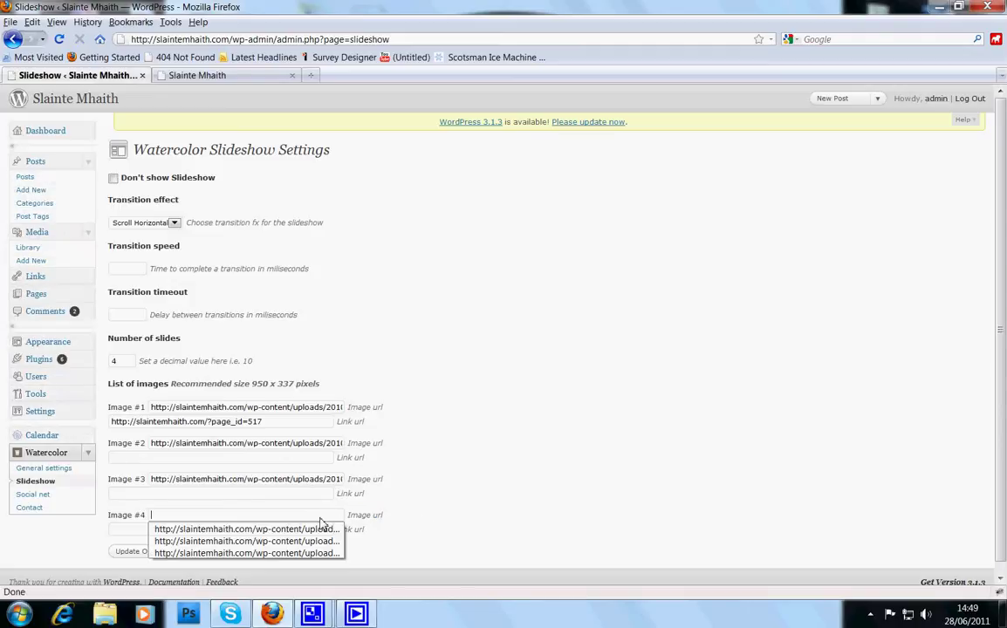
right_click(321, 517)
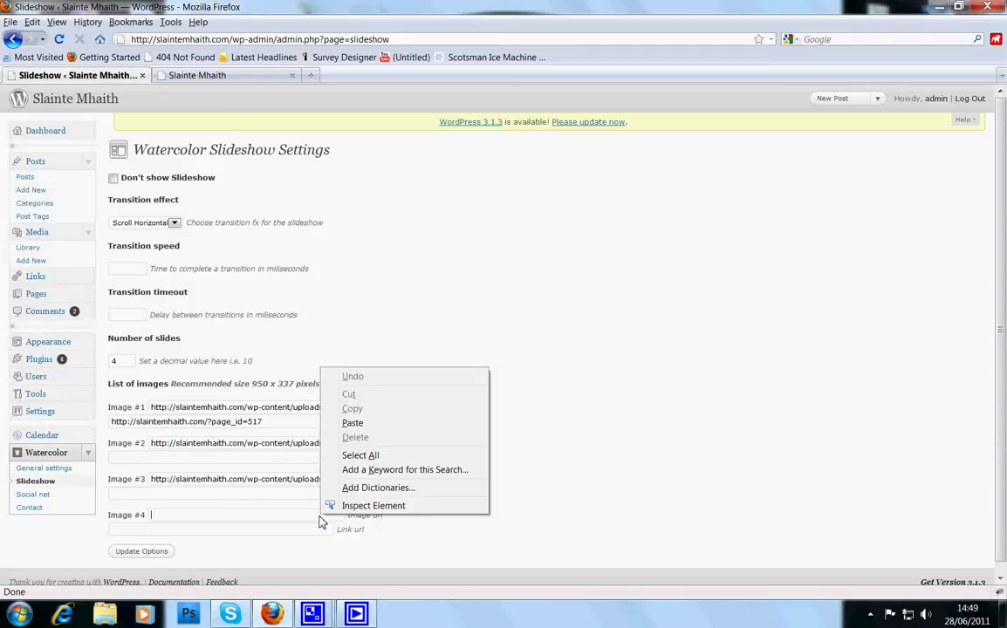
click(366, 434)
click(325, 517)
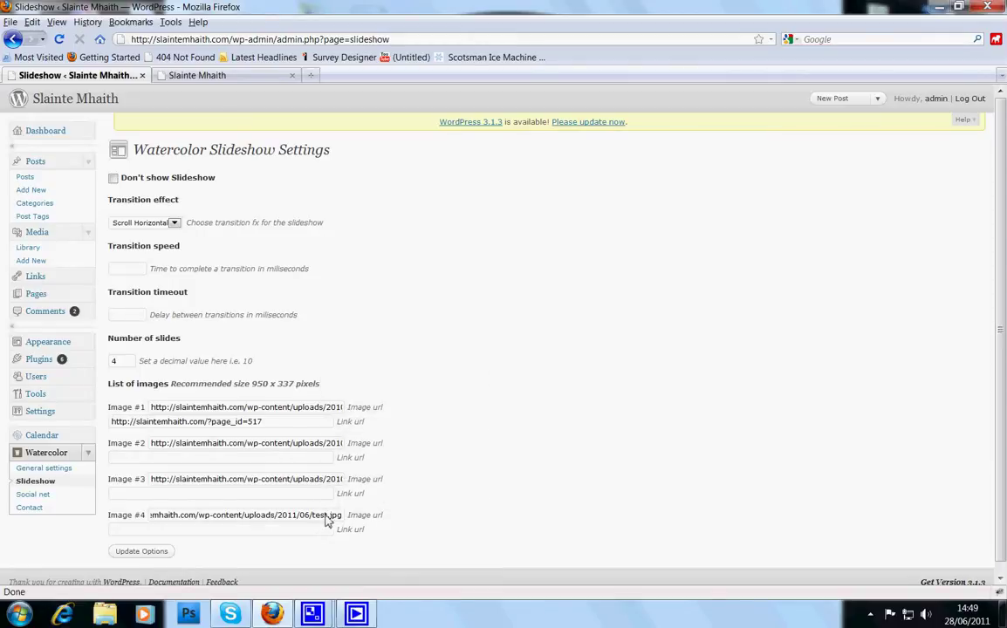
drag(164, 519, 250, 523)
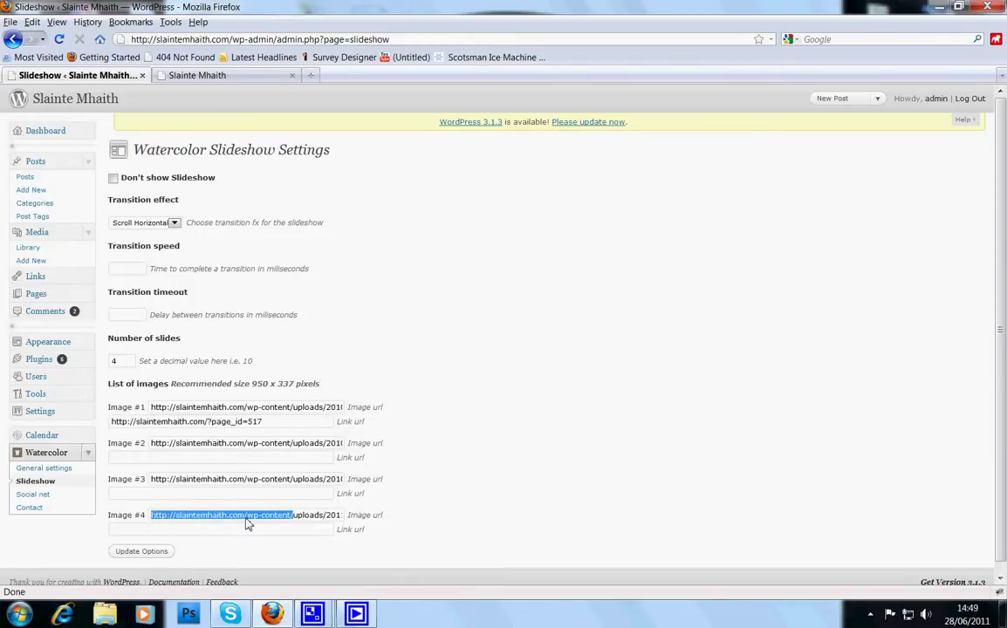
click(139, 551)
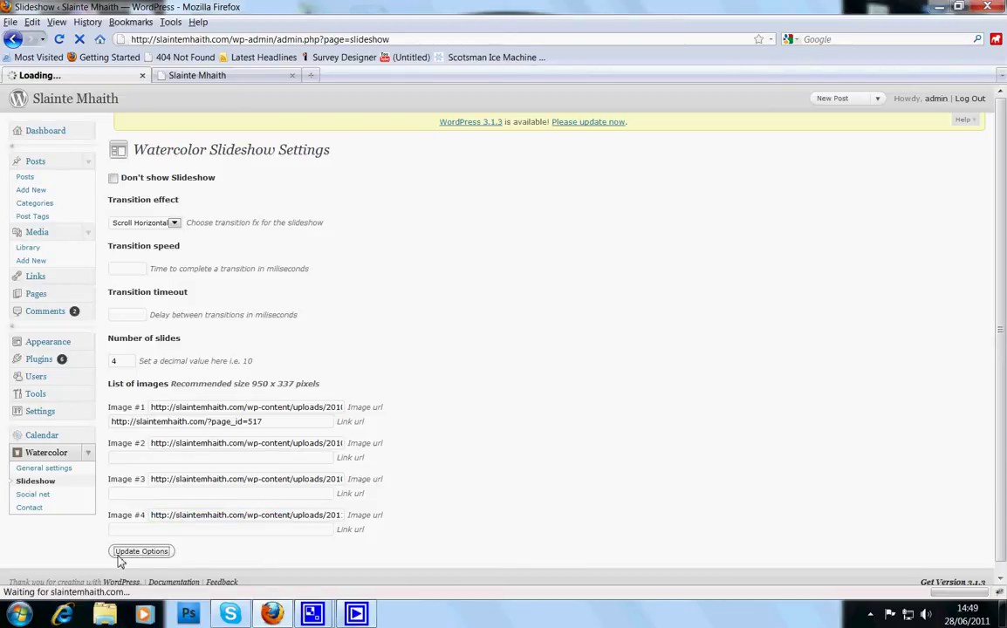
click(185, 76)
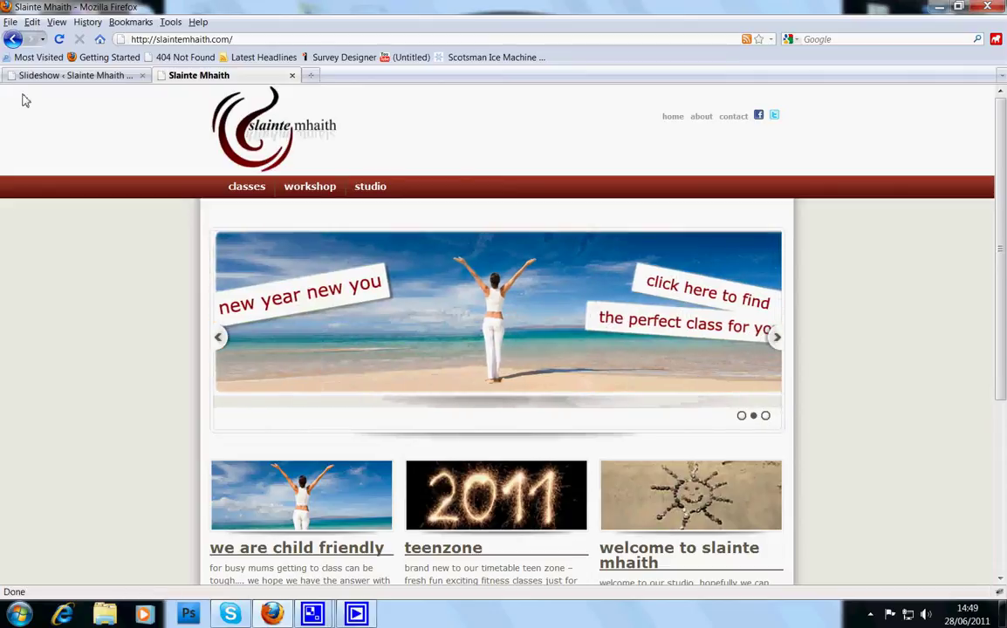
Reload the homepage and click through the navigation dots to the fourth, red test.jpg slide.
click(59, 39)
mouse_move(224, 216)
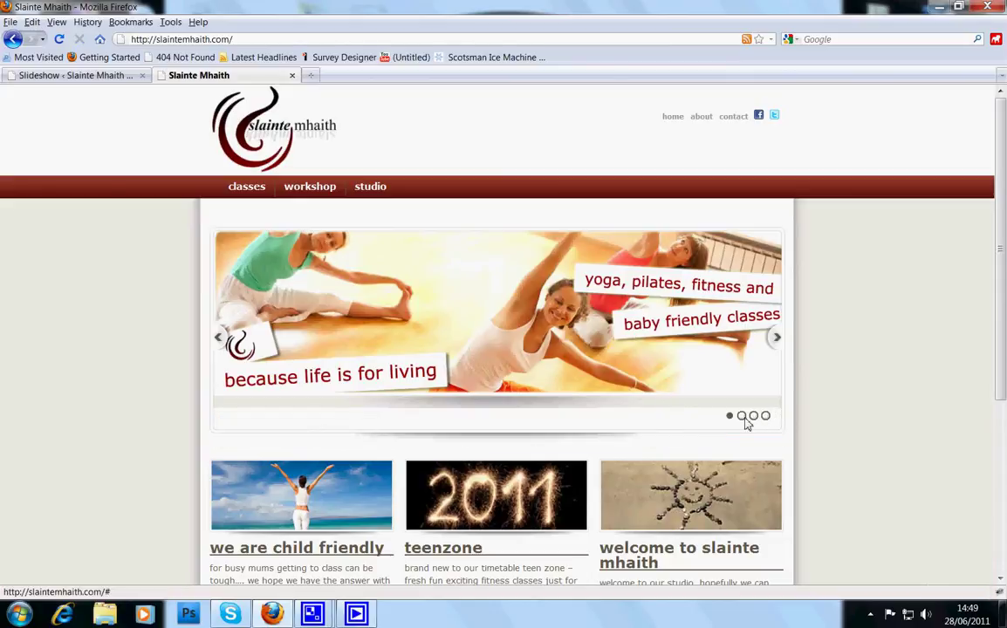
click(742, 417)
click(756, 417)
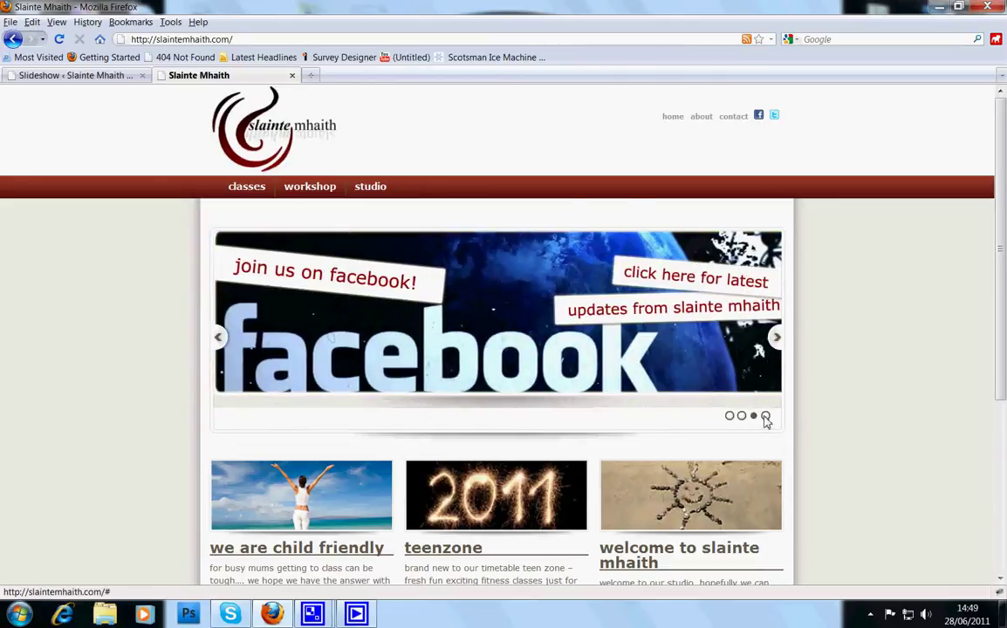
click(765, 418)
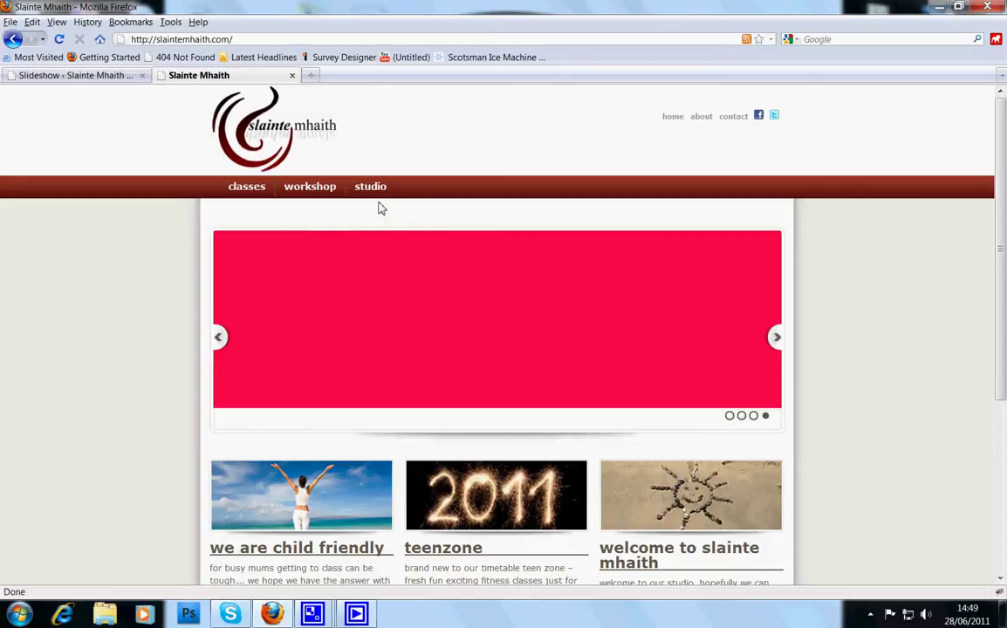
Open the Our Team page and copy its address (?page_id=28) from the address bar.
mouse_move(373, 188)
click(377, 266)
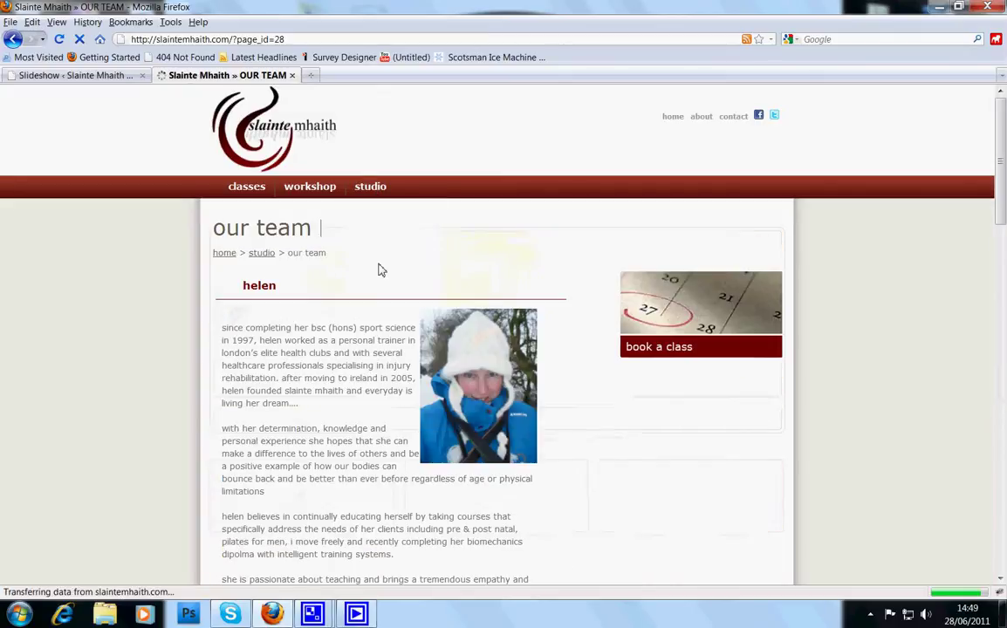
scroll(319, 395, down, 5)
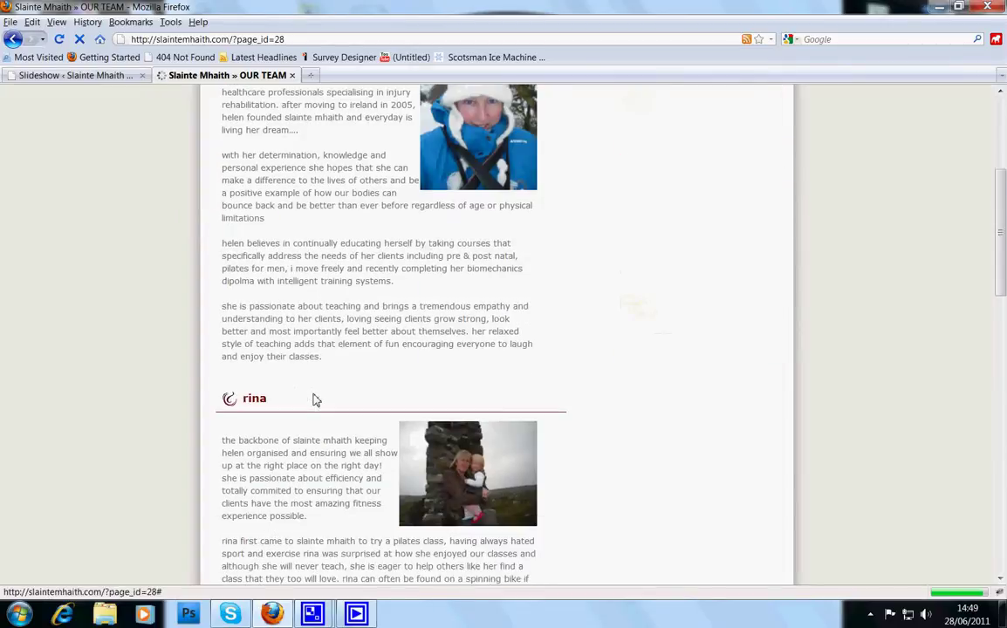
scroll(316, 398, up, 5)
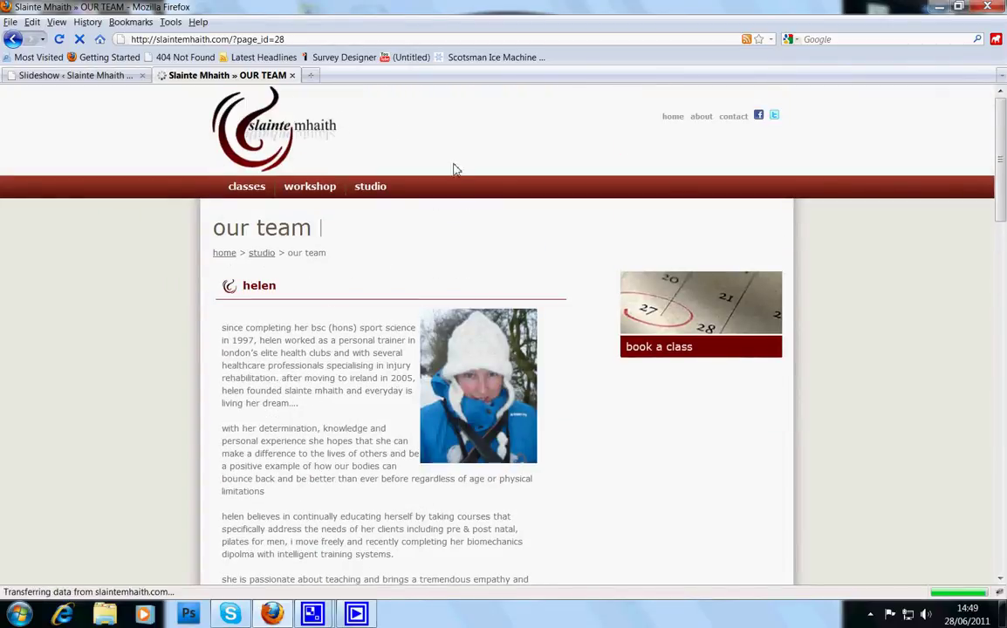
click(288, 44)
right_click(288, 44)
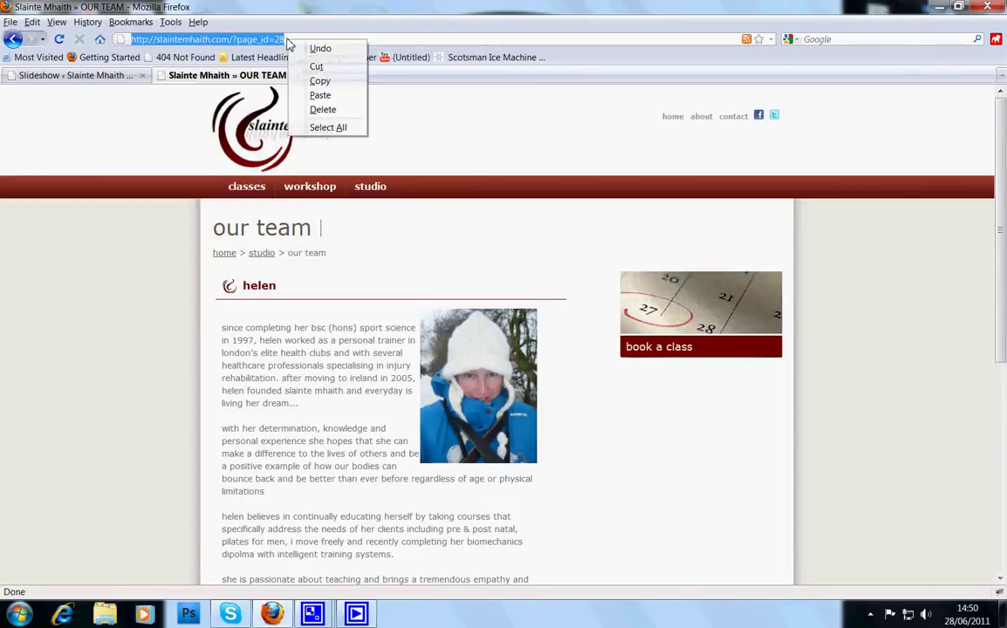
click(306, 82)
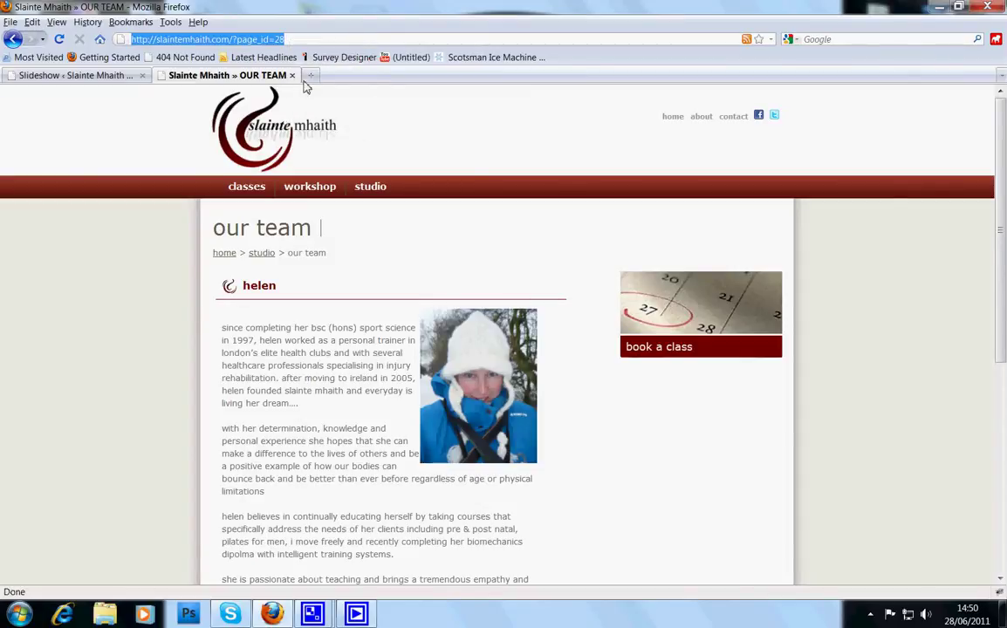
Paste the Our Team address into Image #4's Link url, save, and reload the live site.
click(66, 78)
scroll(47, 298, down, 1)
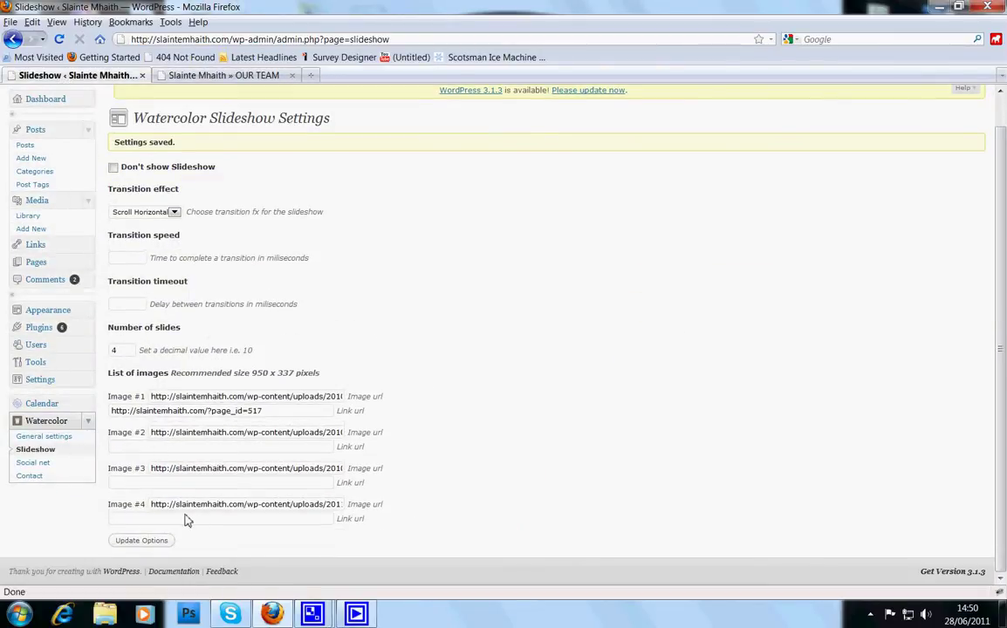
triple_click(366, 506)
click(336, 510)
drag(351, 525, 370, 526)
right_click(279, 524)
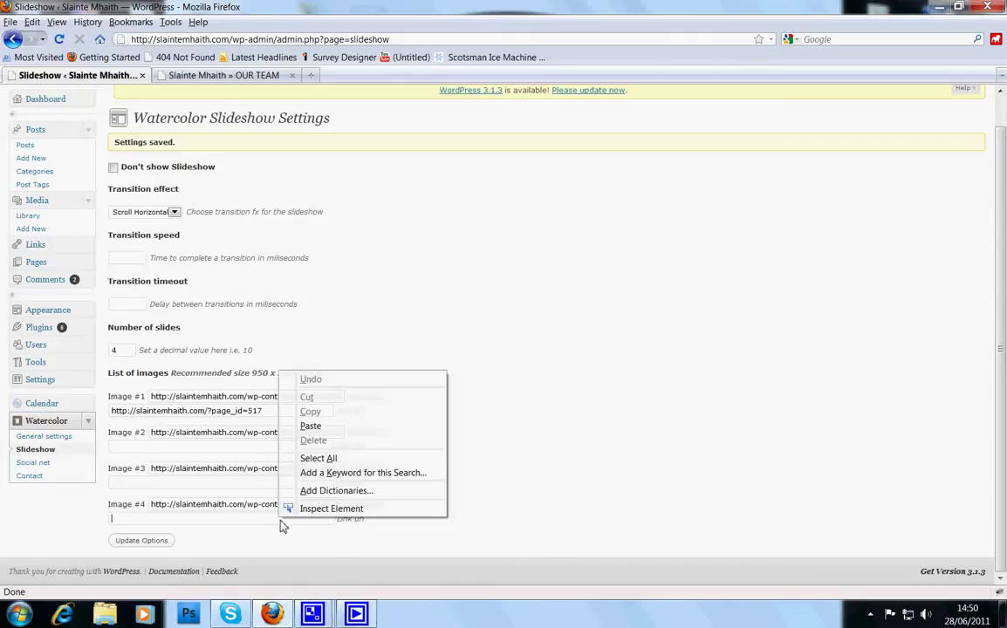
click(328, 427)
click(142, 541)
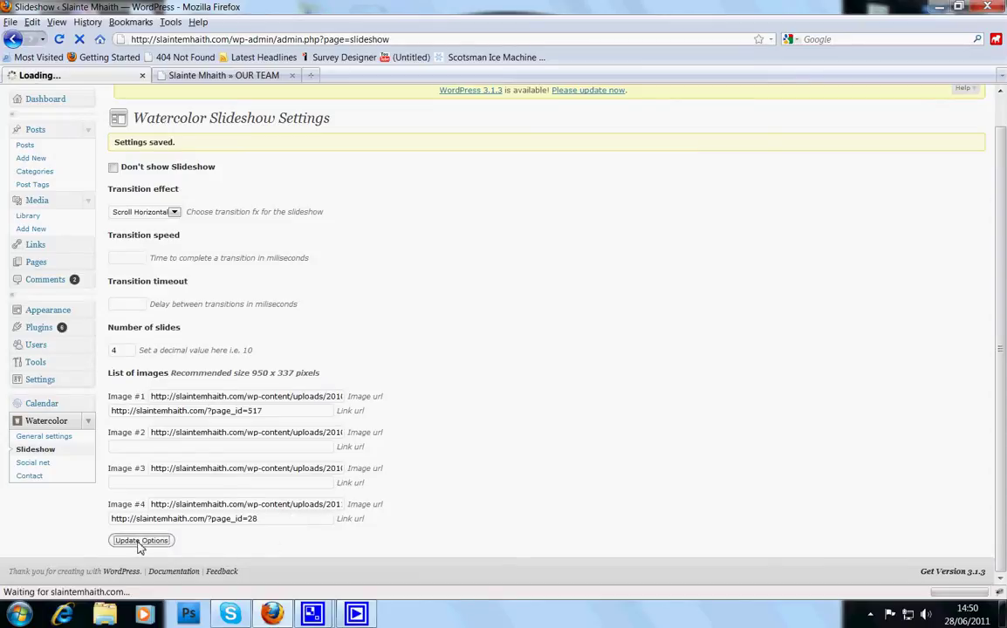
click(218, 75)
key(F5)
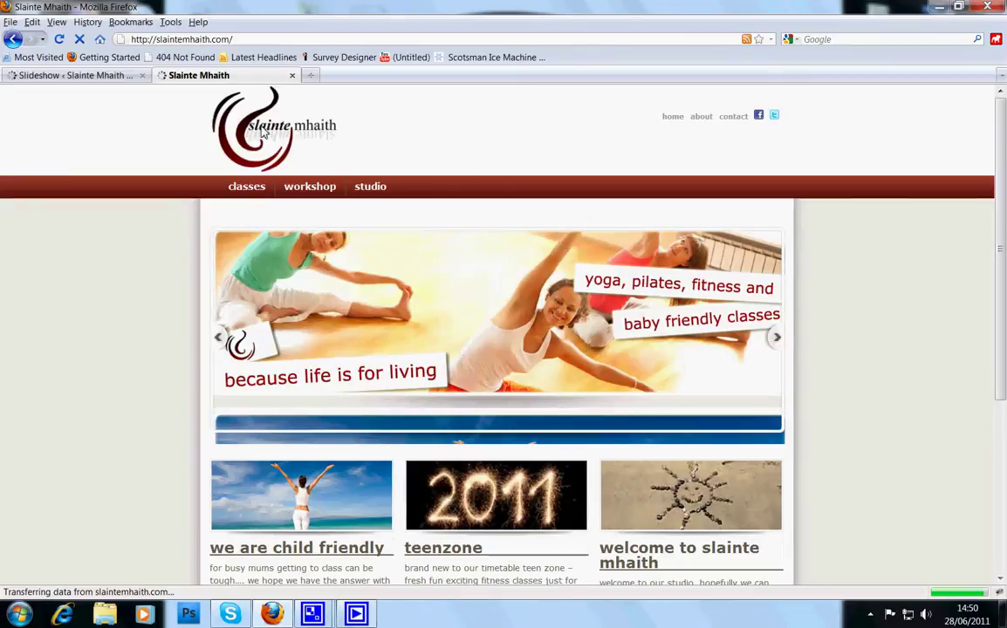
Advance the homepage slideshow to the pink fourth slide and click it, opening Our Team.
click(777, 340)
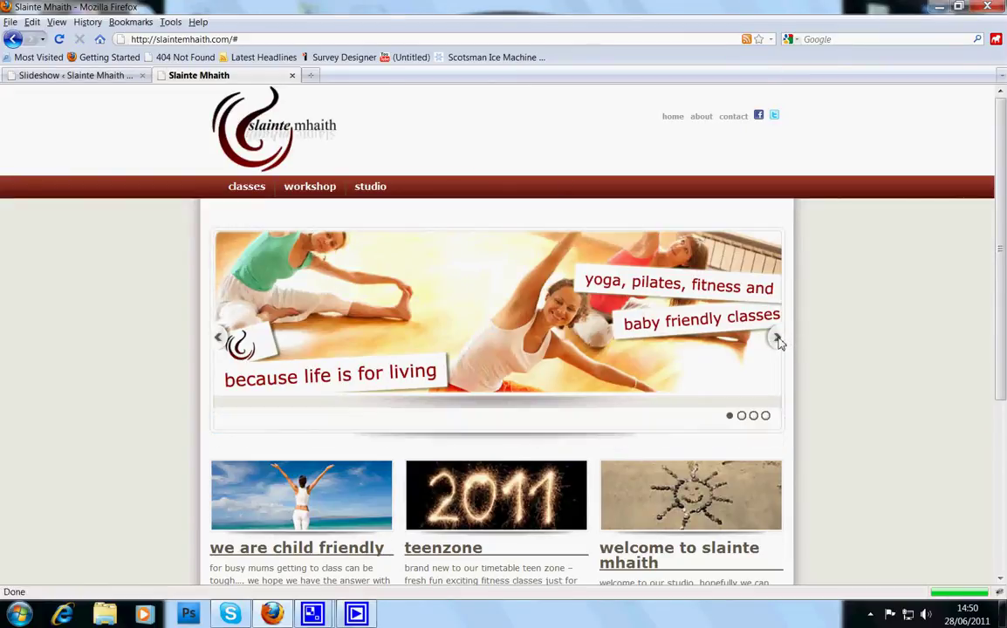
click(777, 339)
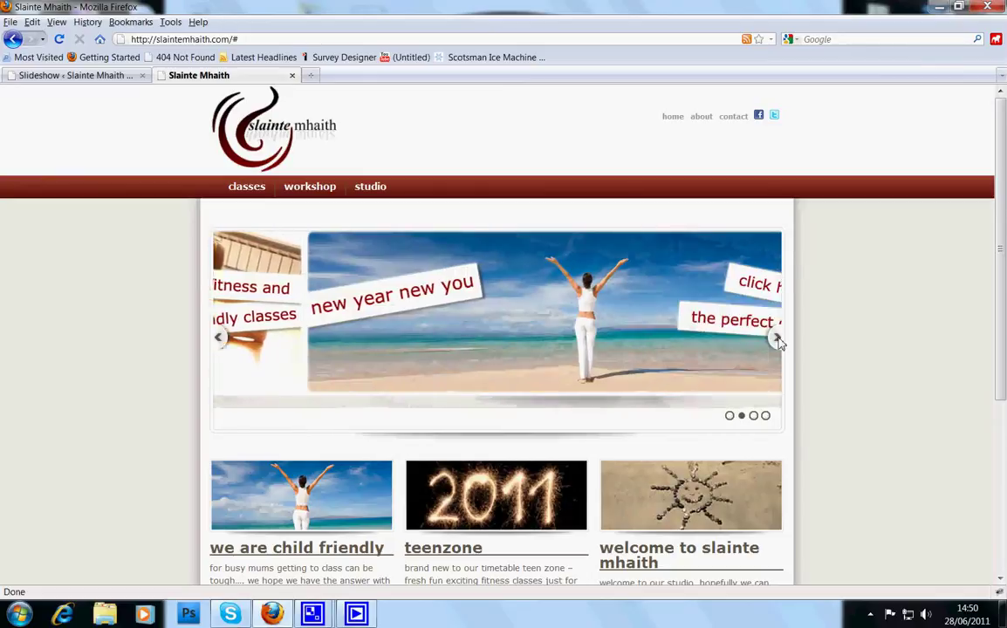
click(777, 340)
click(777, 339)
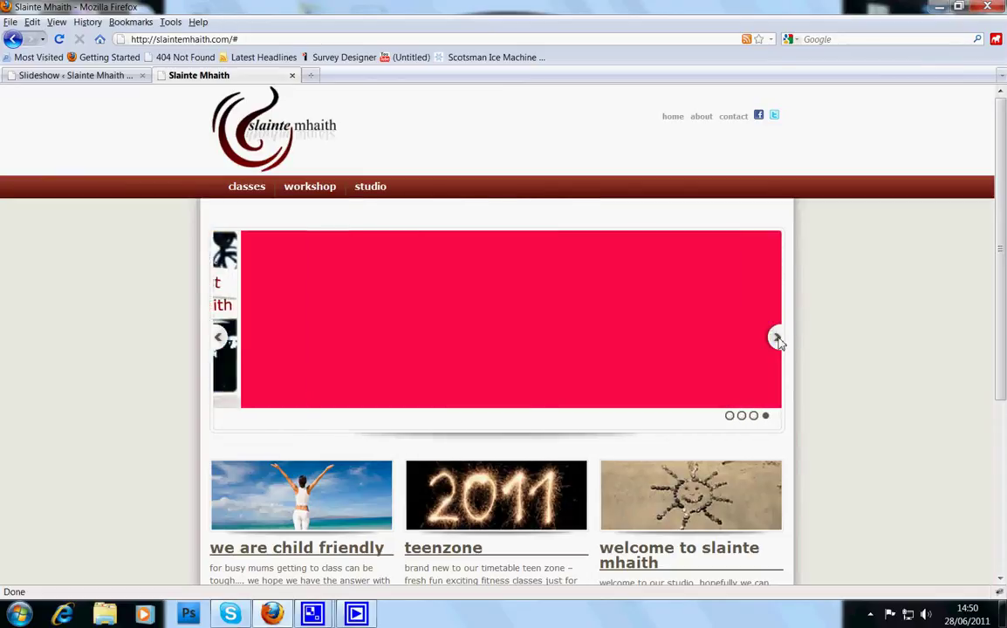
click(489, 328)
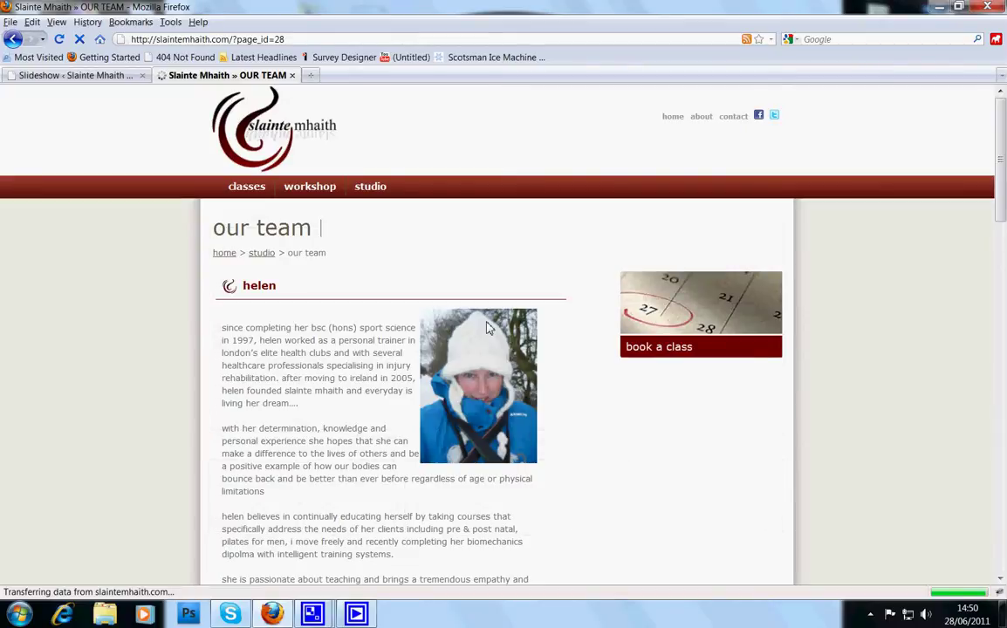
Go back to the site's home page, then return to the Slideshow settings tab.
click(73, 77)
click(199, 76)
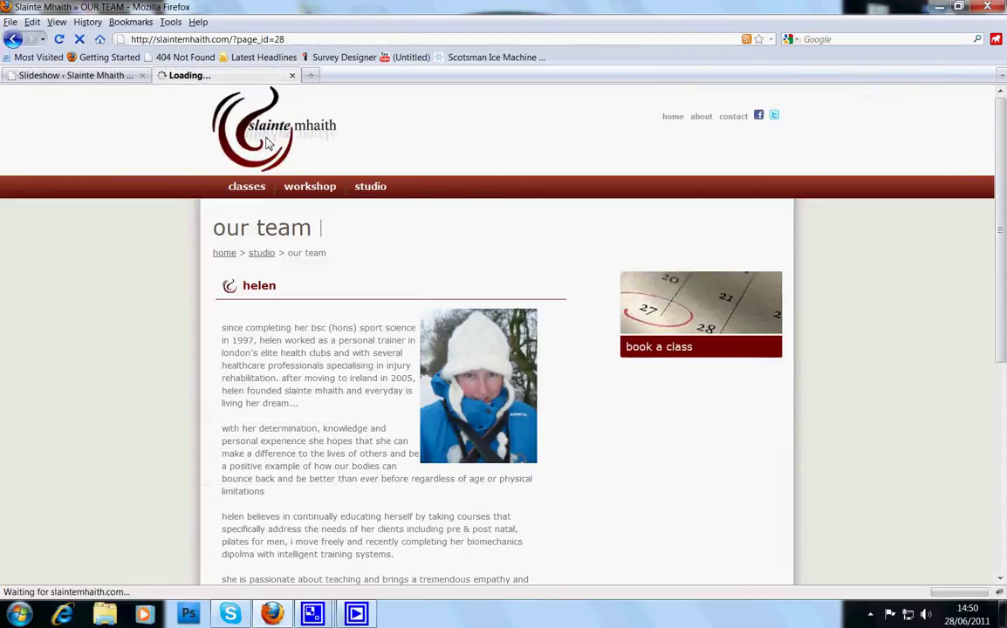
click(267, 144)
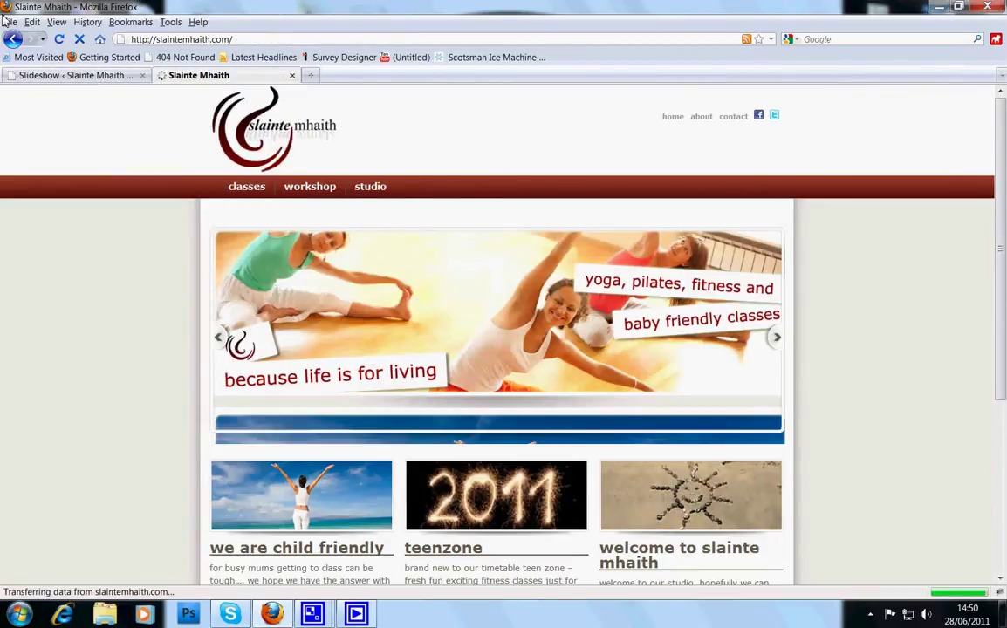
click(71, 76)
Delete the link addresses from slideshow Image #1 and Image #4, leaving both Link url fields blank.
scroll(243, 336, down, 2)
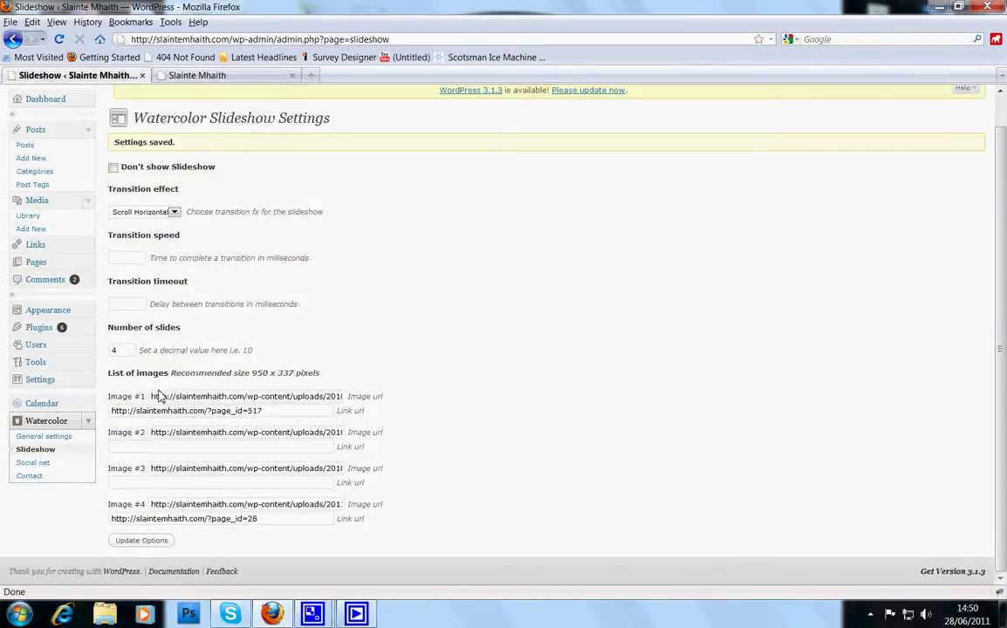
drag(153, 400, 436, 436)
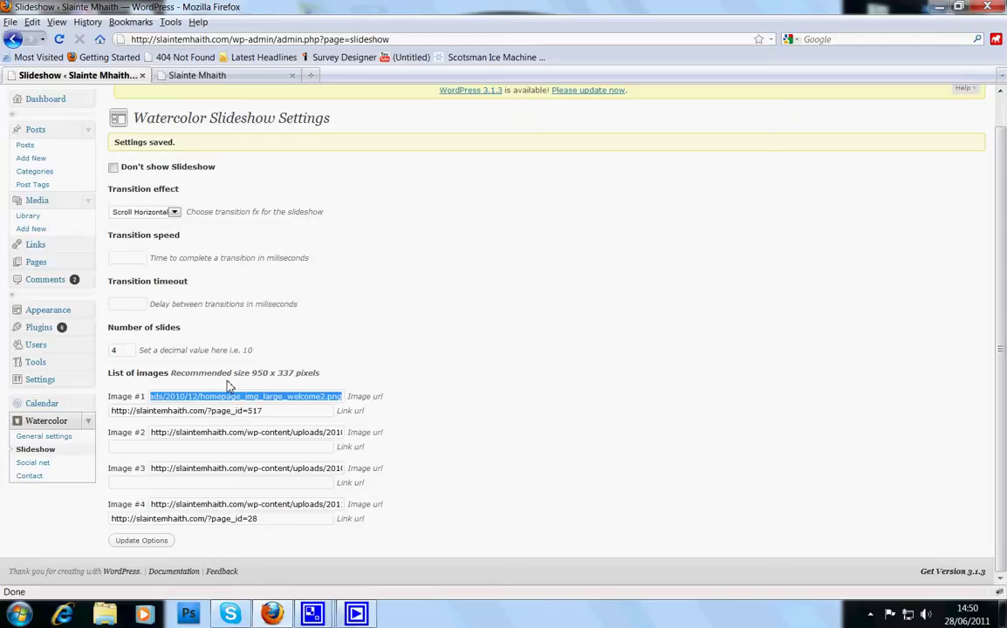
drag(287, 416, 77, 417)
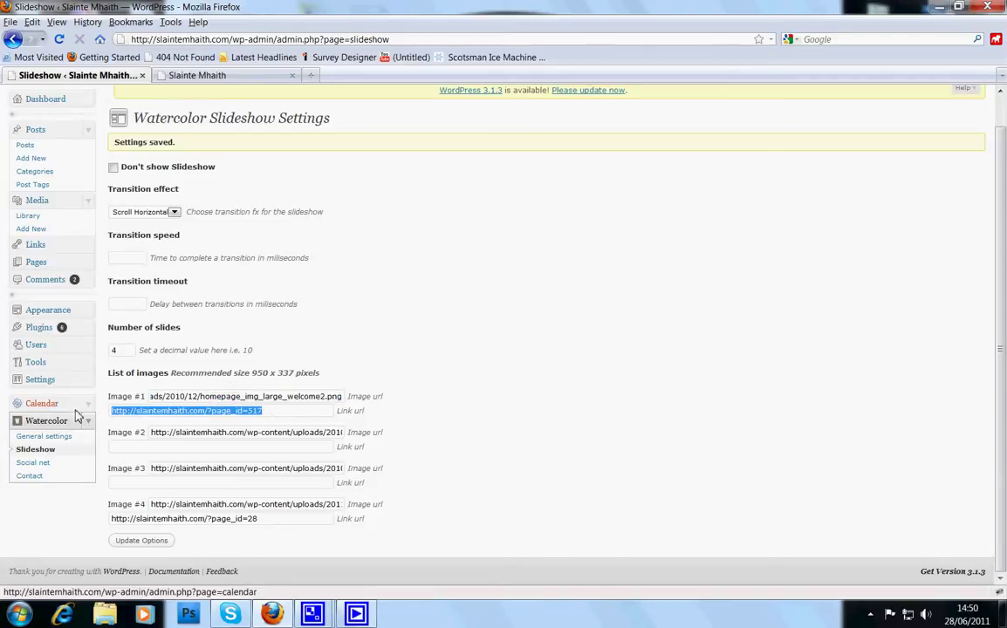
key(Delete)
drag(286, 521, 84, 536)
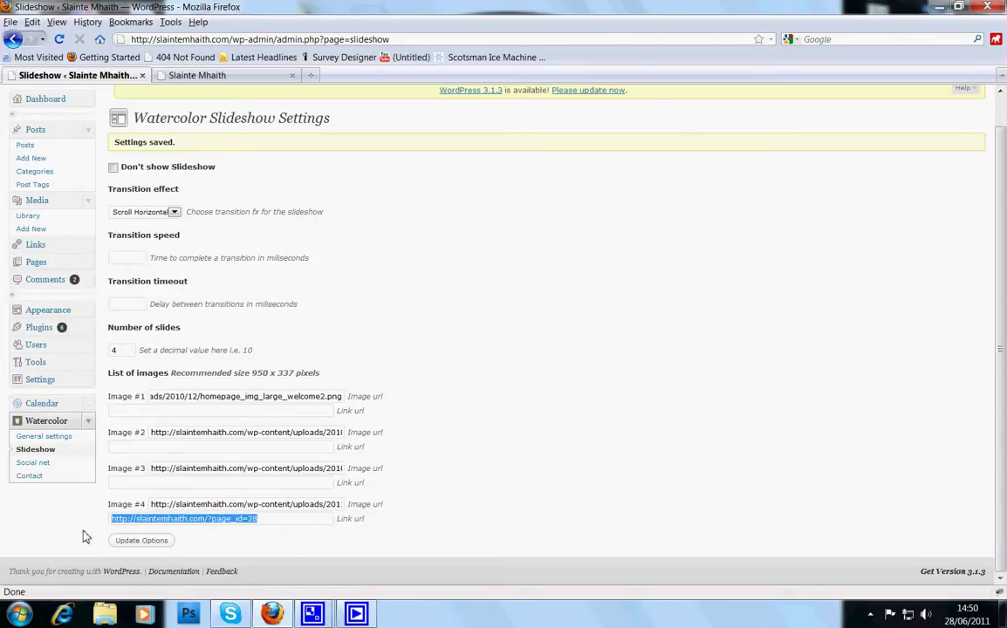
key(Delete)
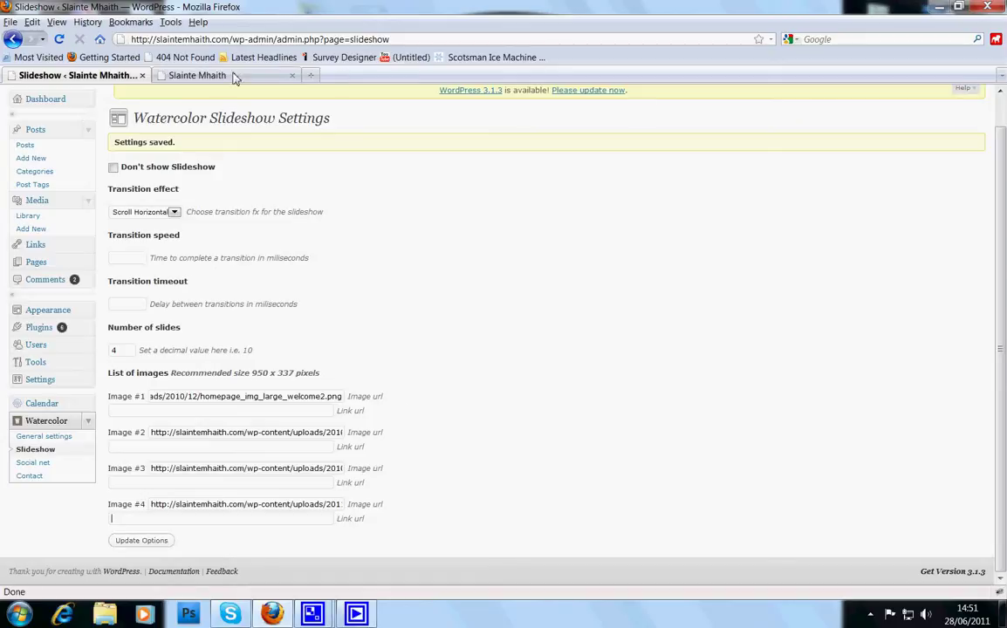
Search the web for '960 300px' beside the live site, then launch Photoshop CS4.
click(197, 75)
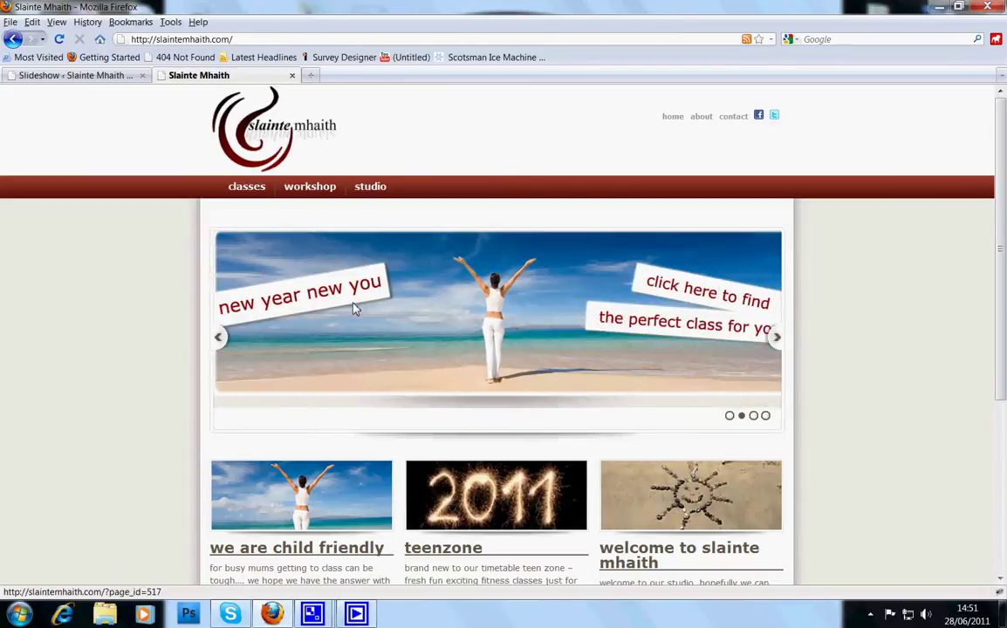
click(830, 40)
text(960)
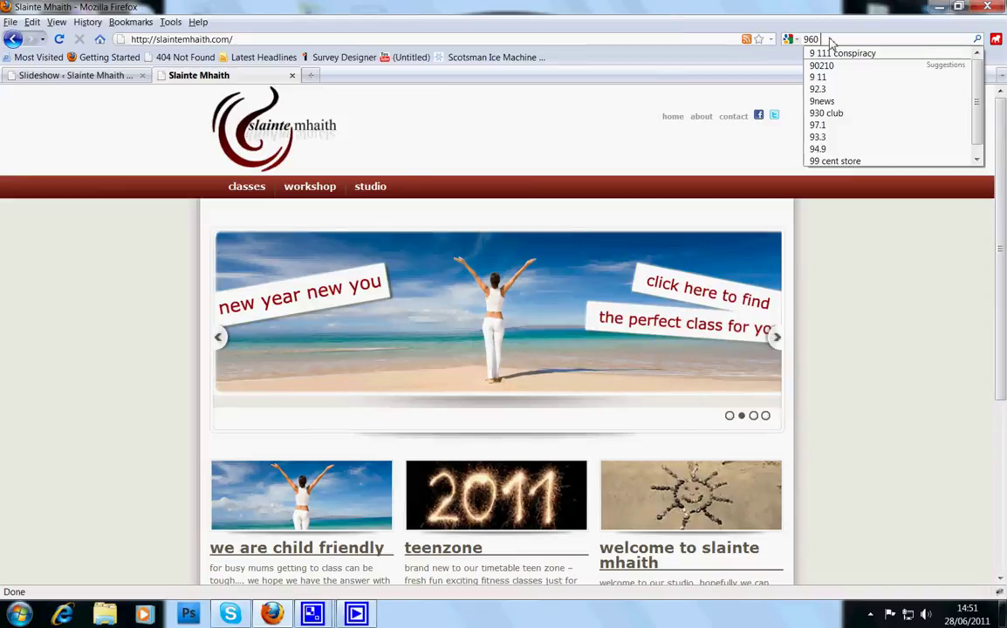
text( 300px)
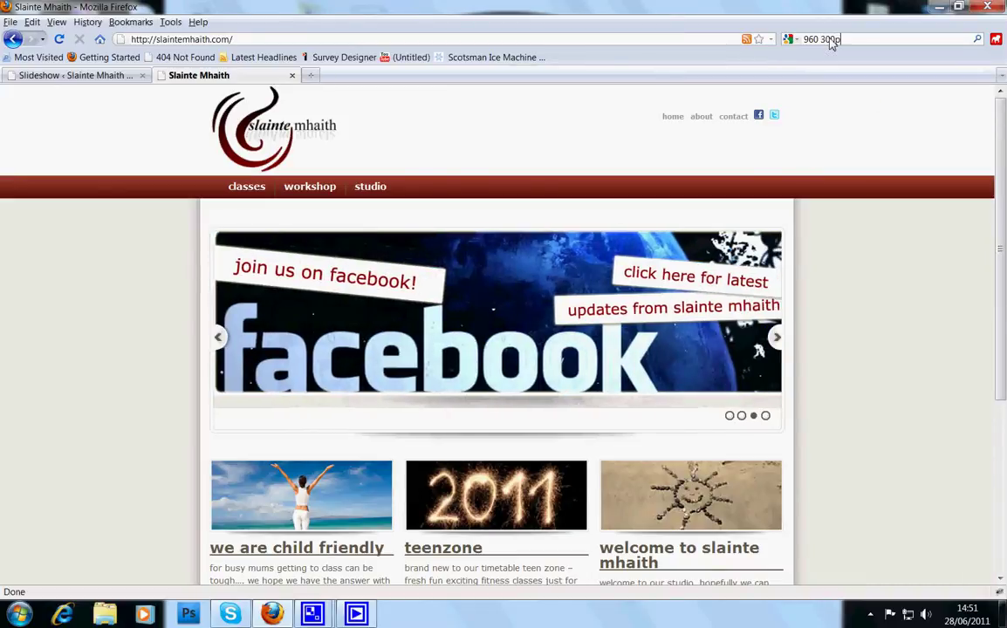
click(187, 615)
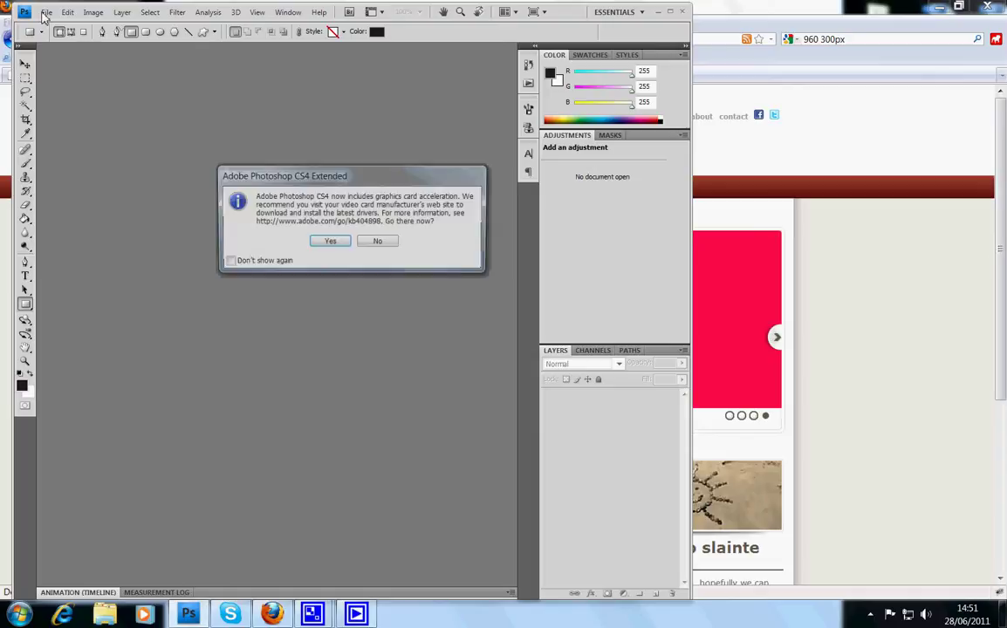
Dismiss the graphics-driver notice and create a new 960 × 300 pixel Photoshop document.
click(380, 241)
click(47, 12)
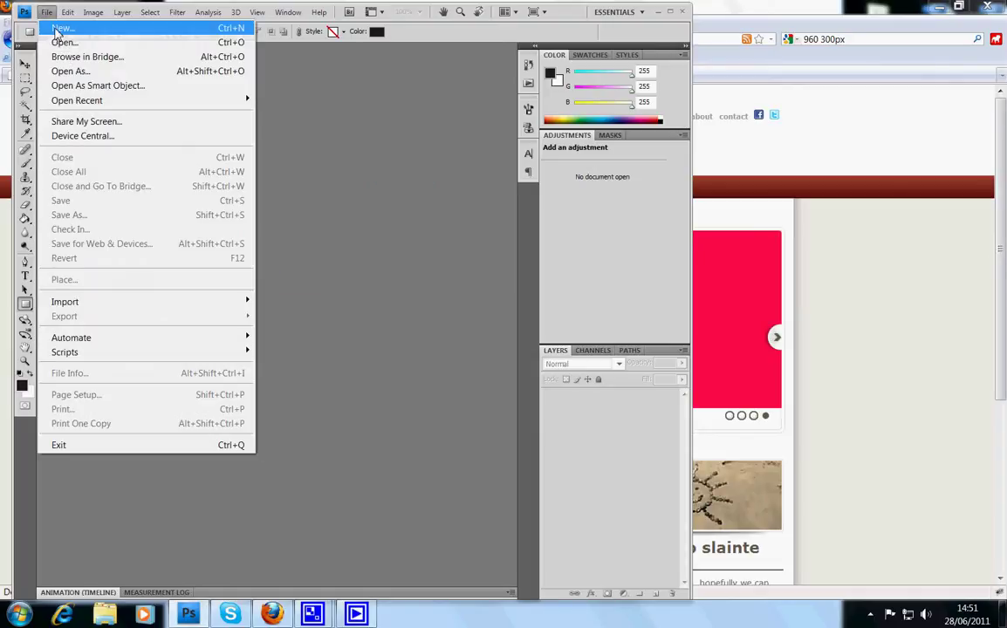
click(61, 38)
double_click(462, 212)
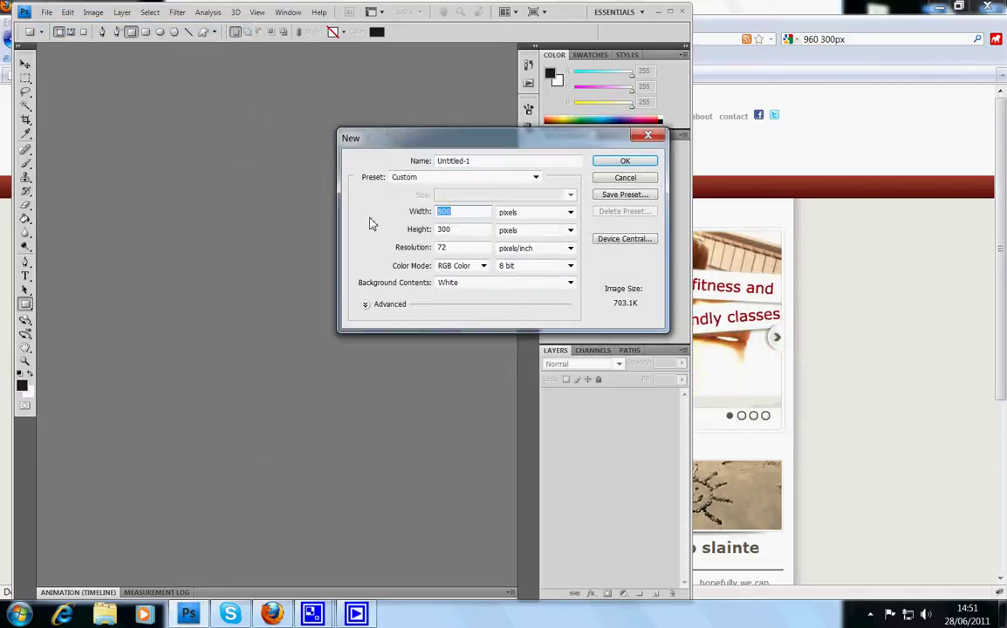
text(960)
key(Tab)
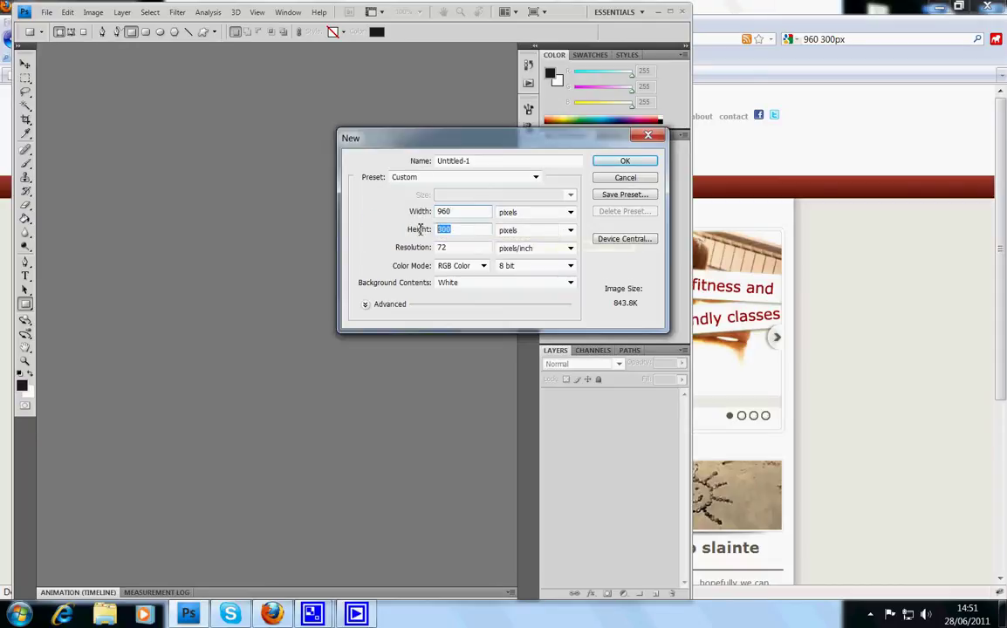
click(640, 161)
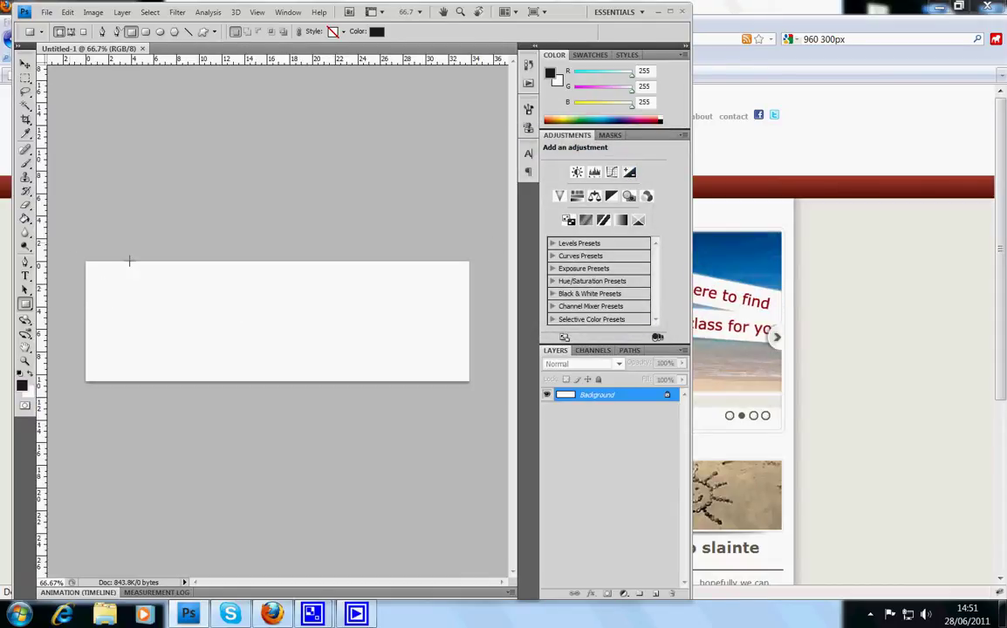
Draw a dark rectangle shape across the canvas, keep its fill, and return to the WordPress slideshow settings.
drag(70, 243, 526, 439)
double_click(560, 394)
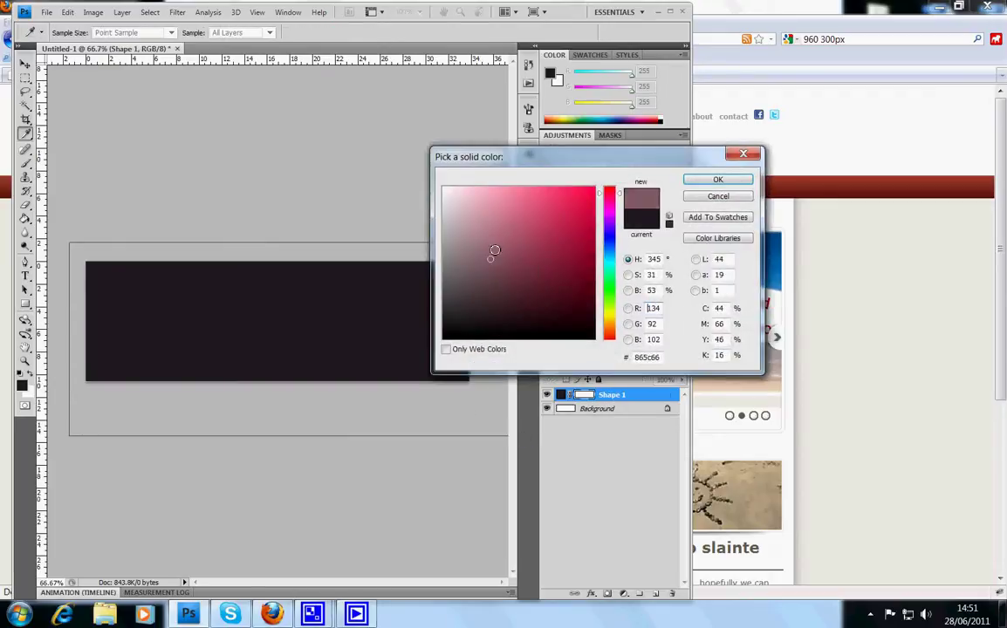
drag(490, 251, 542, 187)
click(721, 197)
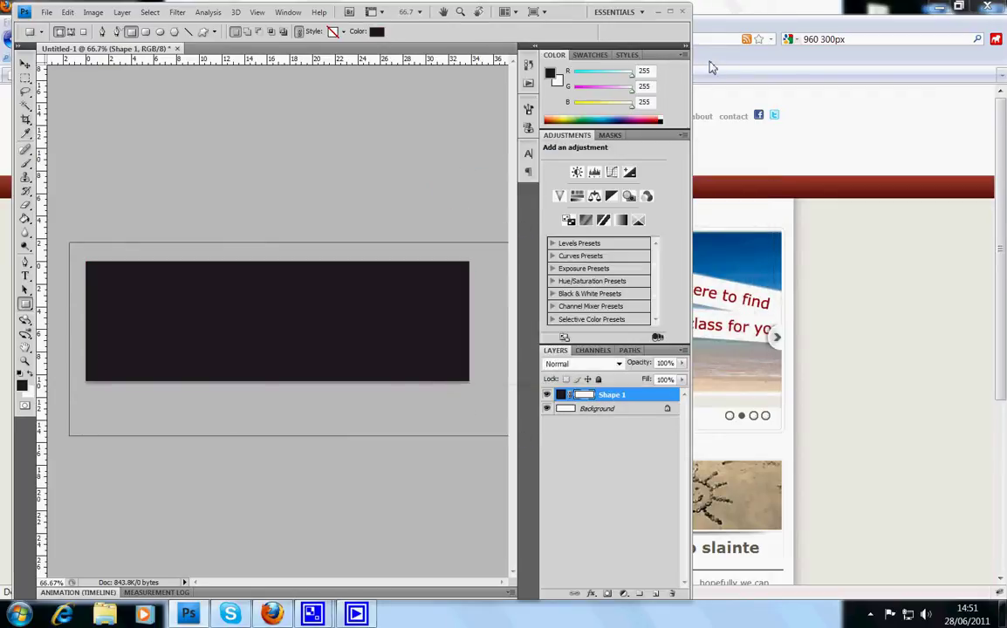
click(722, 35)
click(96, 76)
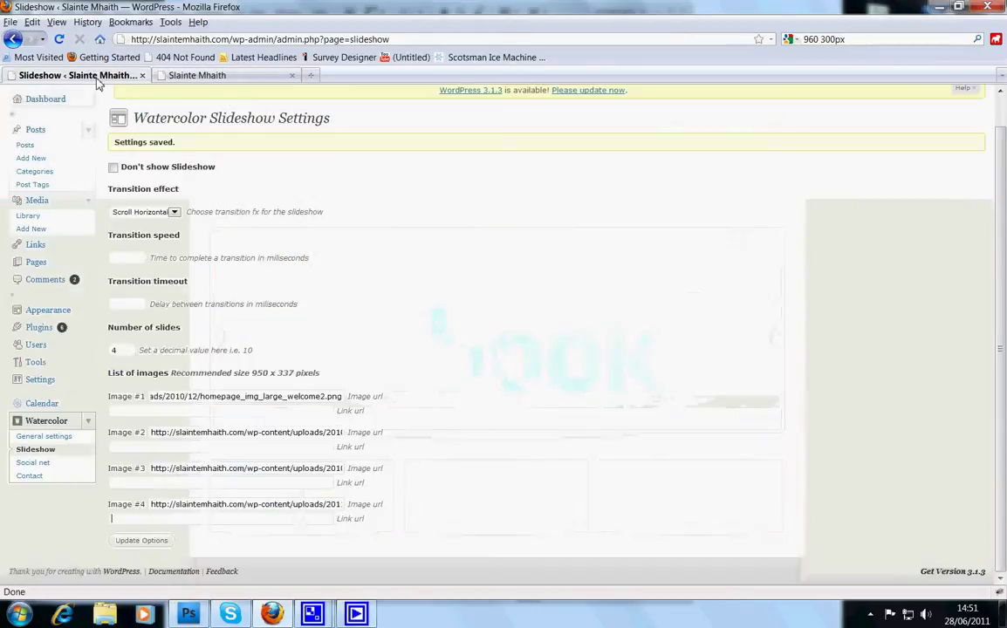
Open test2 from the Media Library and confirm its dimensions are 800 × 300.
click(291, 396)
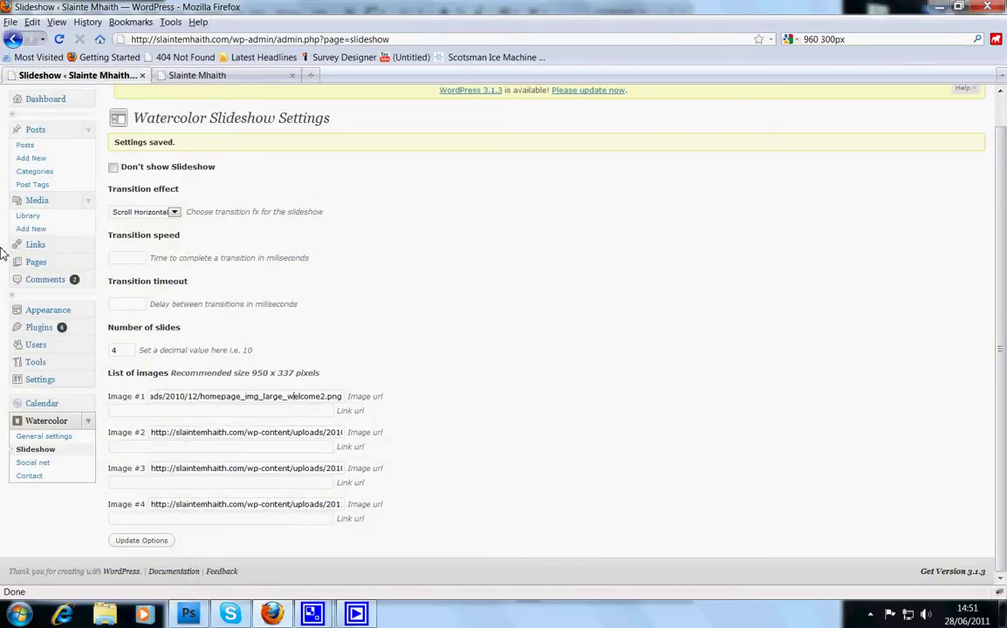
click(29, 217)
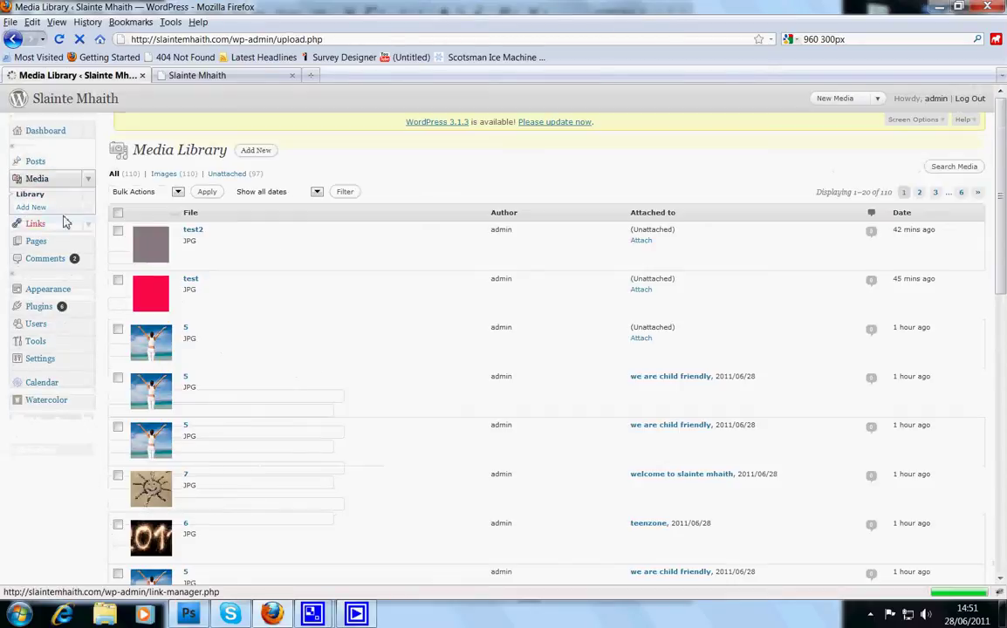
click(193, 230)
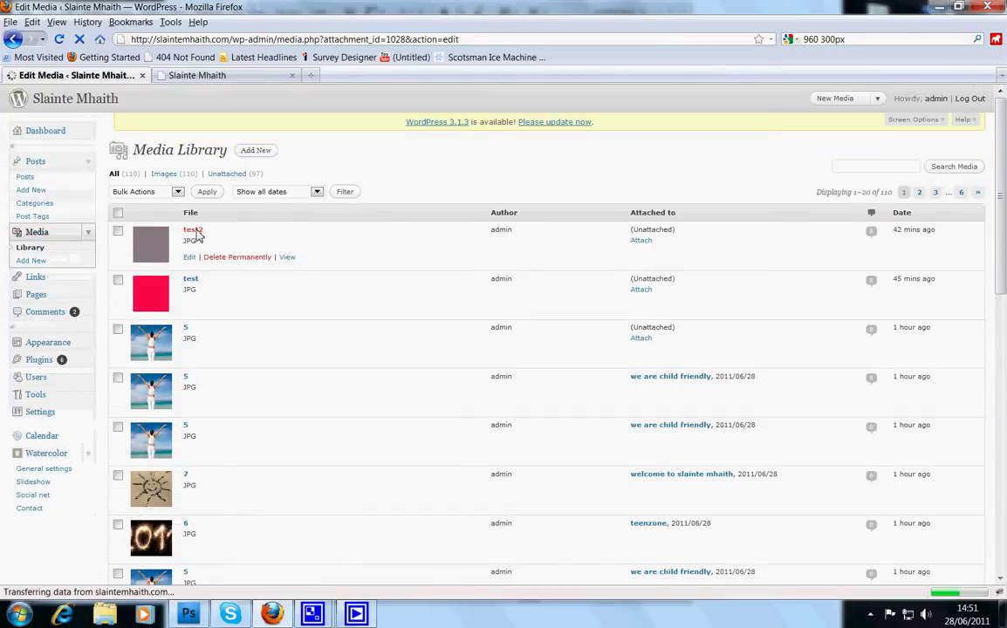
drag(285, 266, 263, 273)
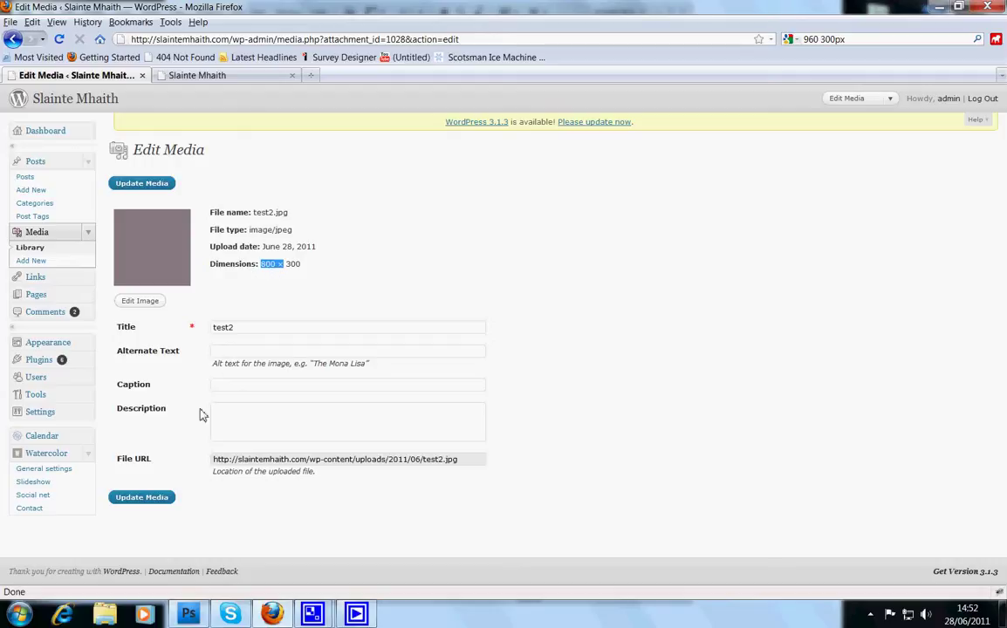
Copy the test2 File URL and go back to Watercolor Slideshow Settings.
drag(456, 460, 203, 465)
right_click(251, 460)
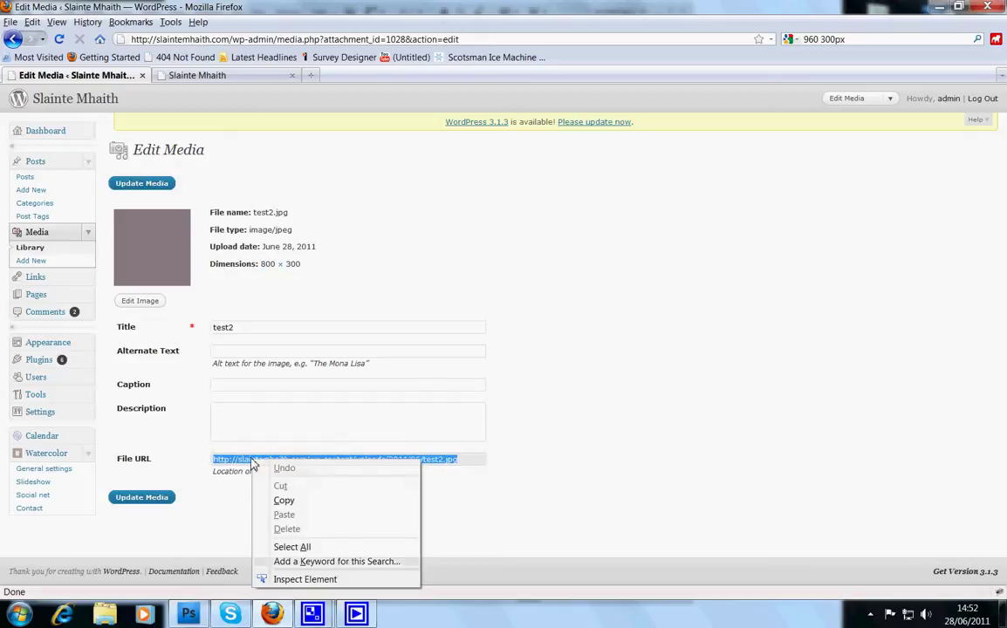
click(283, 499)
click(45, 485)
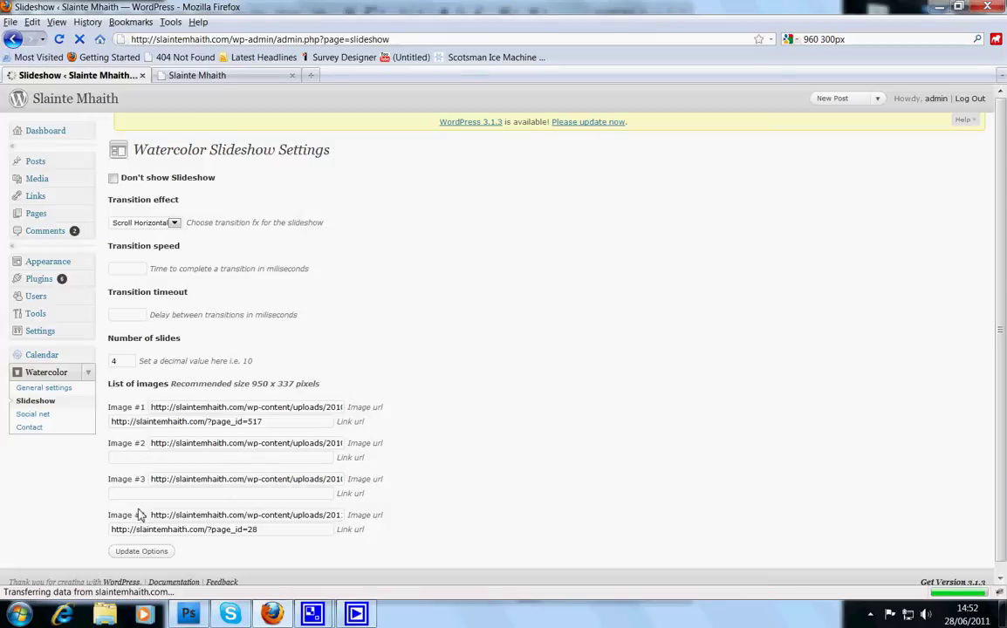
Replace the Image #4 URL with the copied test2.jpg address and save the slideshow options.
drag(151, 516, 392, 532)
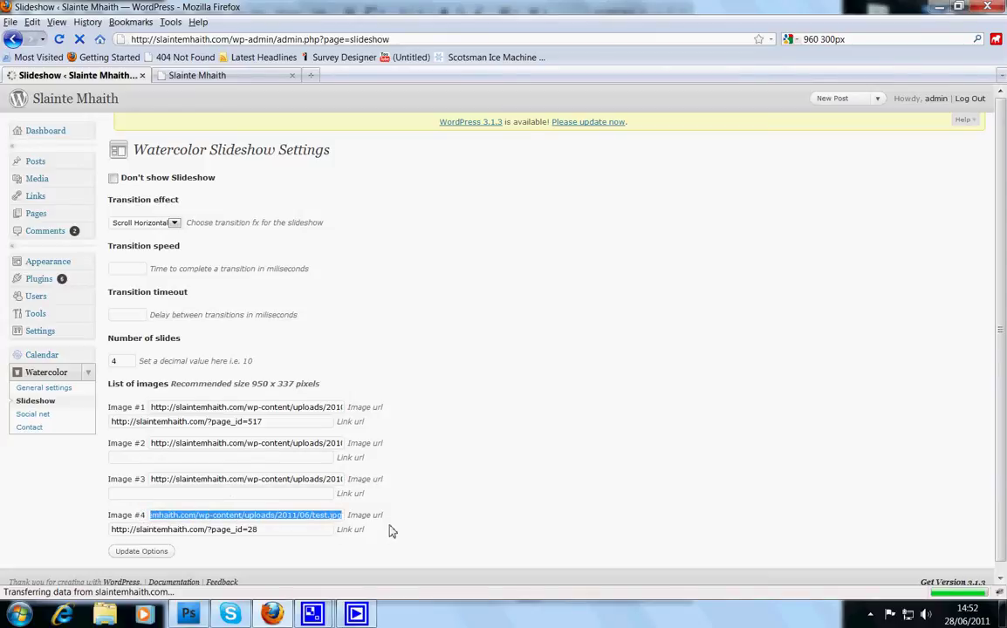
right_click(329, 516)
click(371, 428)
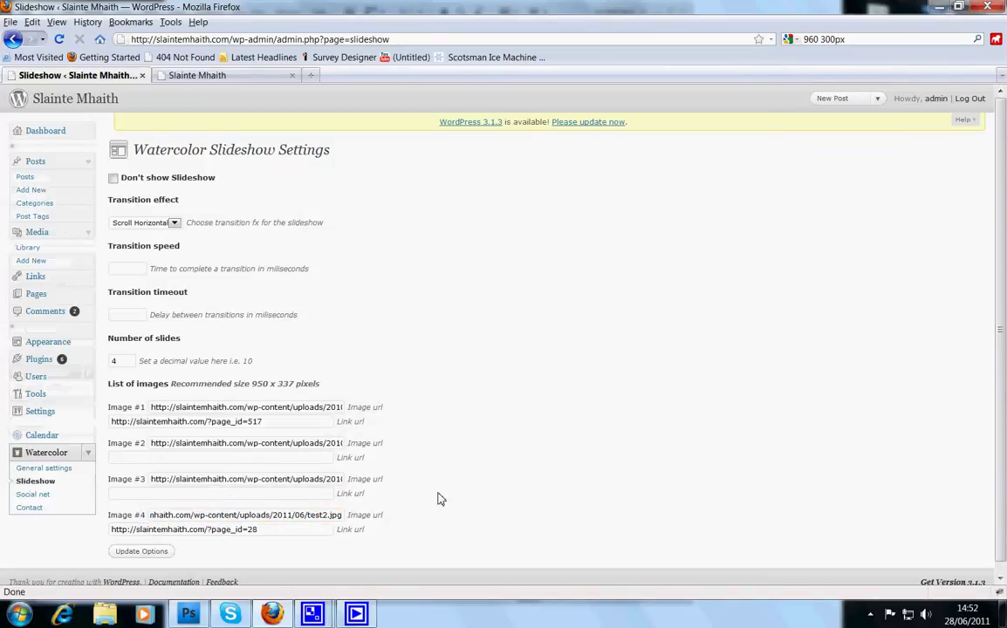
click(142, 552)
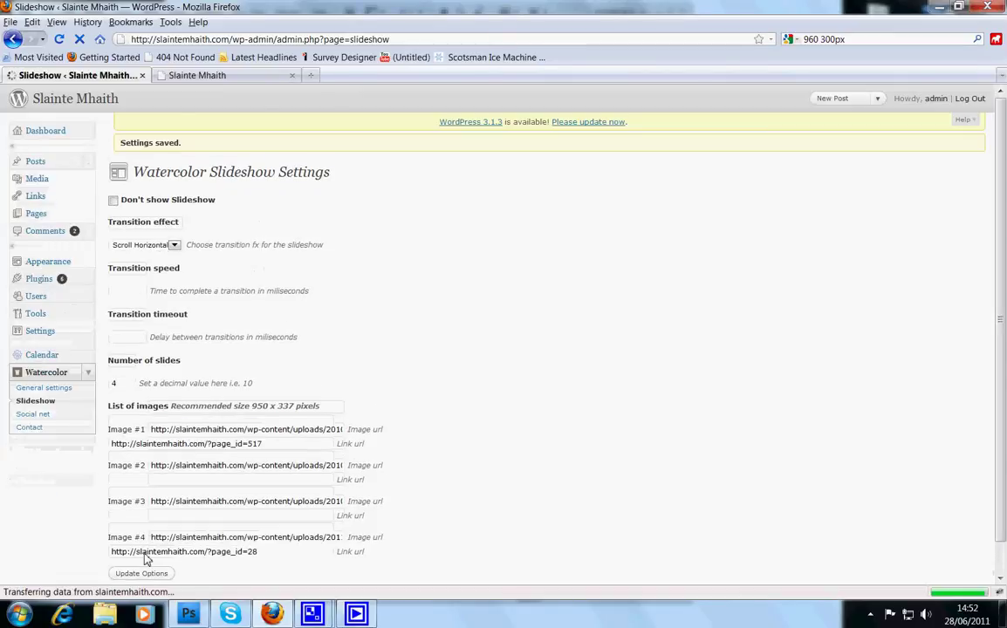
click(199, 76)
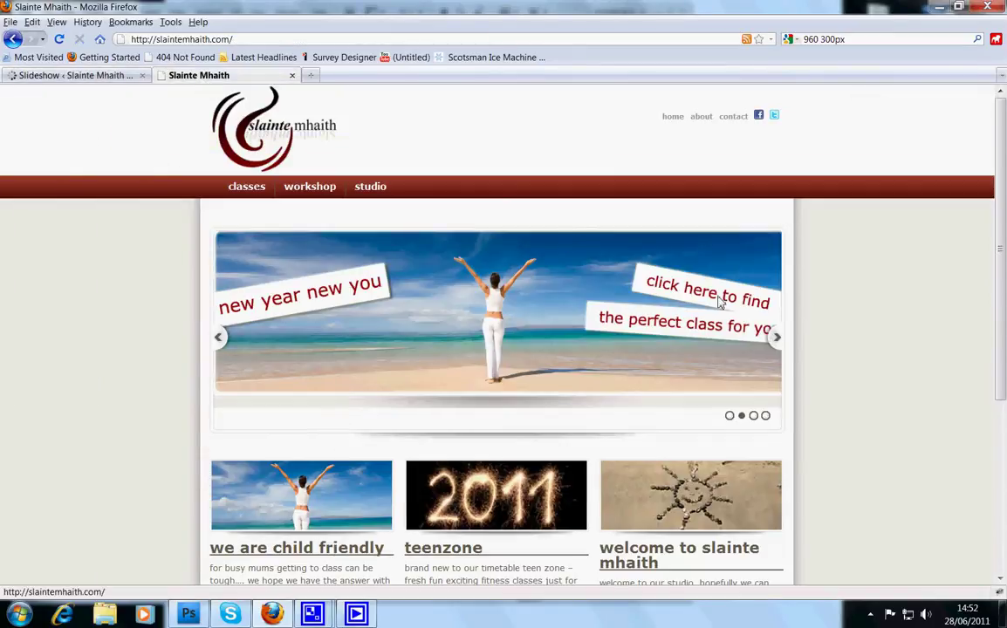
Reload the homepage and cycle the slides to view the undersized grey 800px fourth slide.
click(60, 39)
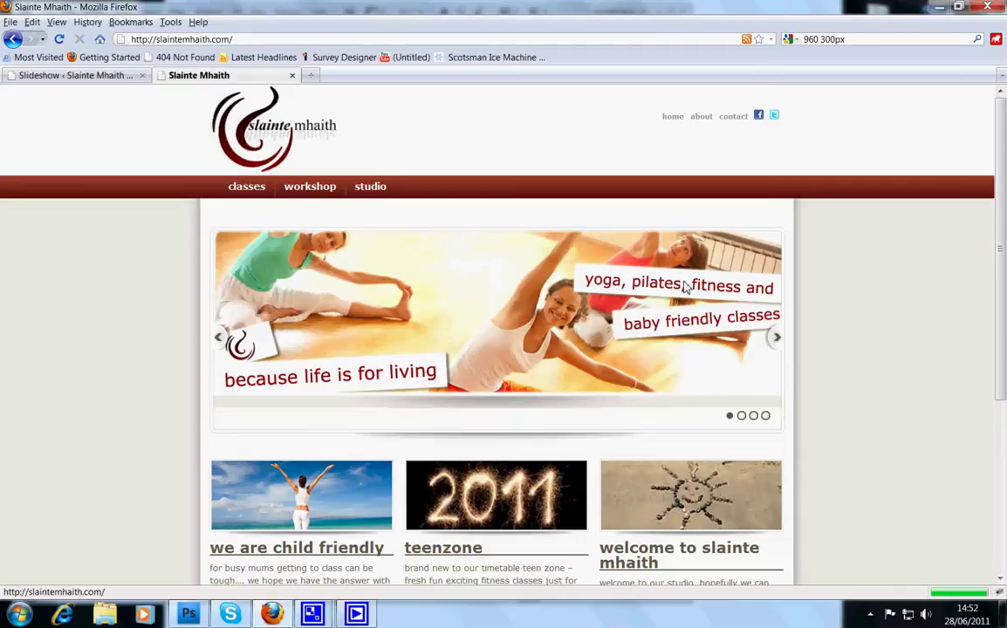
click(753, 416)
click(743, 417)
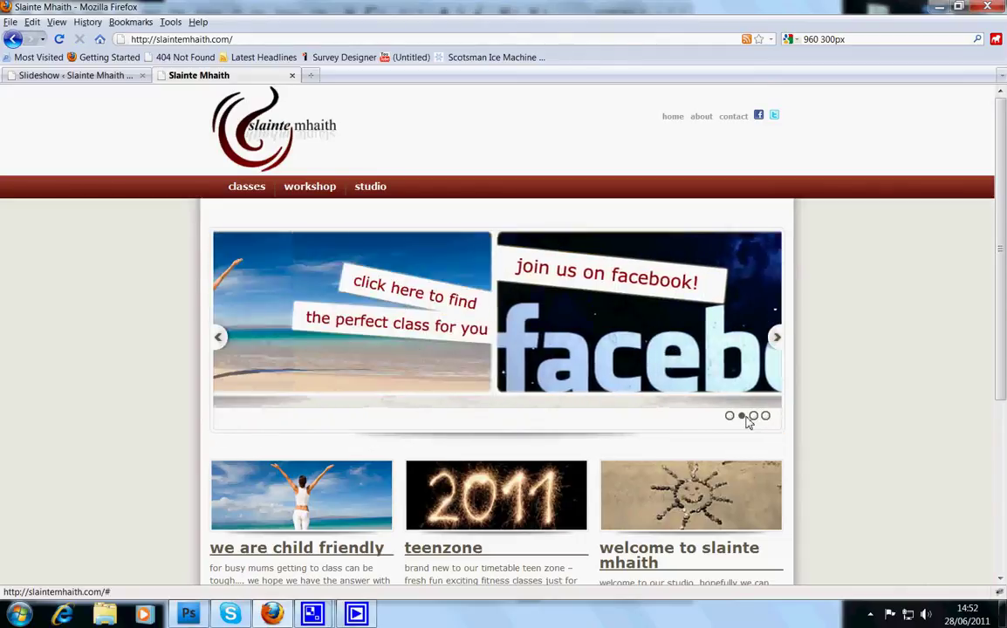
click(755, 417)
click(765, 416)
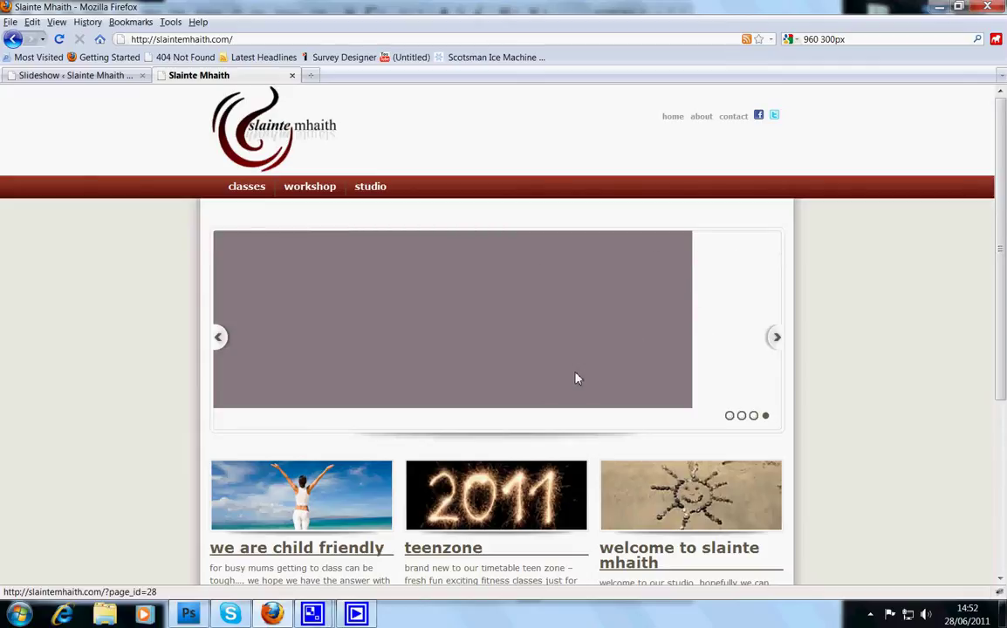
click(765, 416)
click(753, 416)
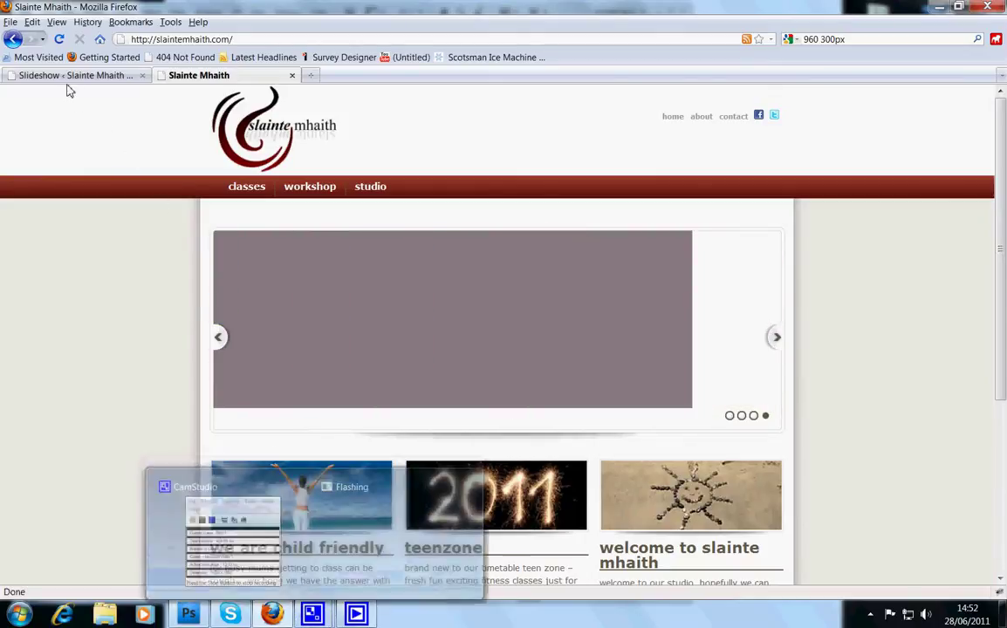
Clear both the image URL and link URL of slideshow Image #4.
click(70, 75)
scroll(315, 473, down, 1)
drag(257, 520, 292, 524)
key(BackSpace)
key(BackSpace)
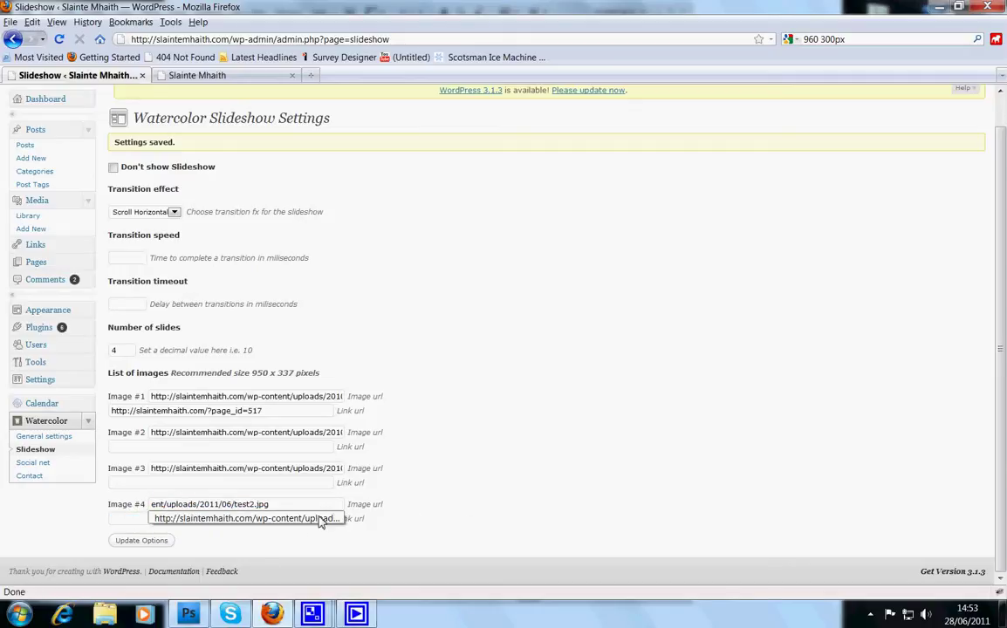
key(ctrl+a)
key(BackSpace)
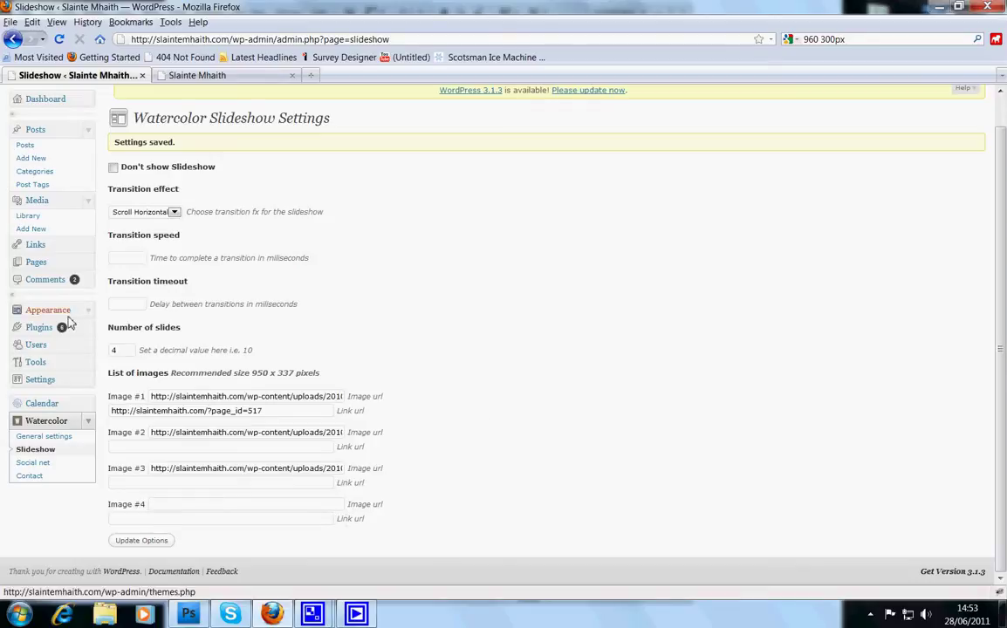
Set Number of slides to 3, save the options, and reload the live homepage.
double_click(115, 350)
text(3)
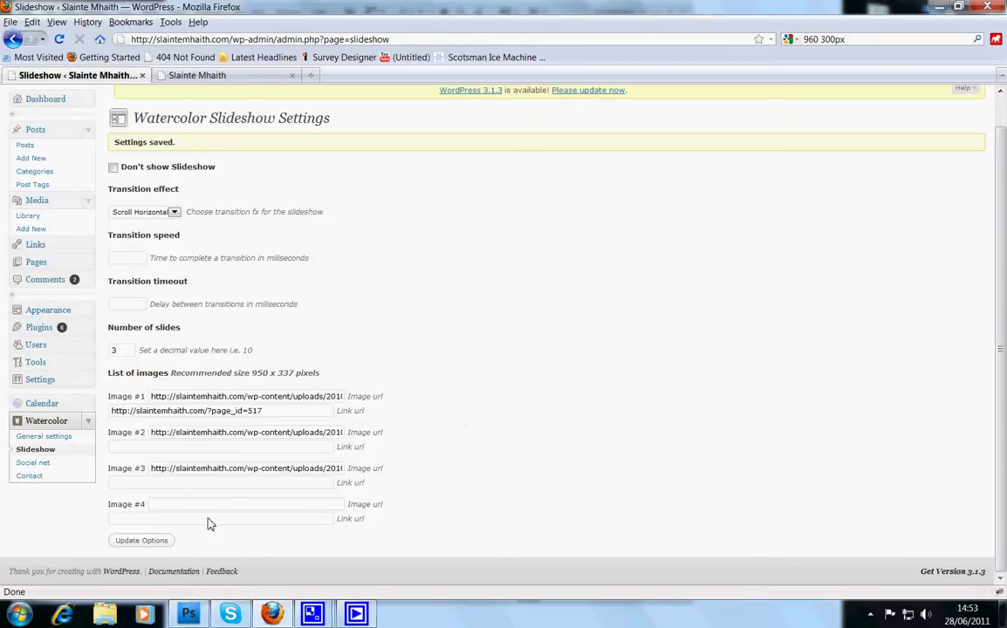
click(138, 541)
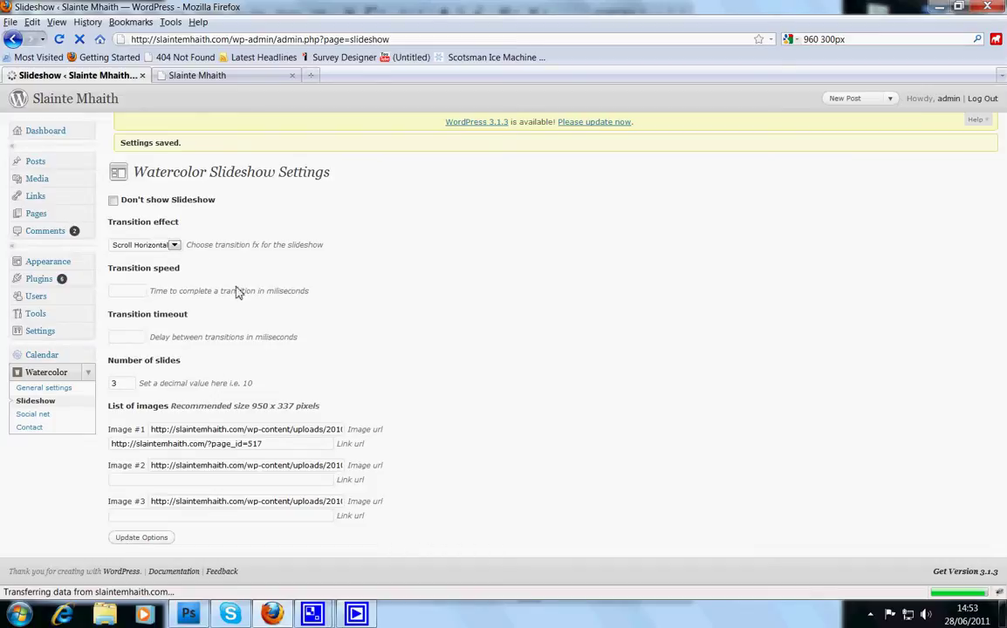
click(194, 76)
click(60, 41)
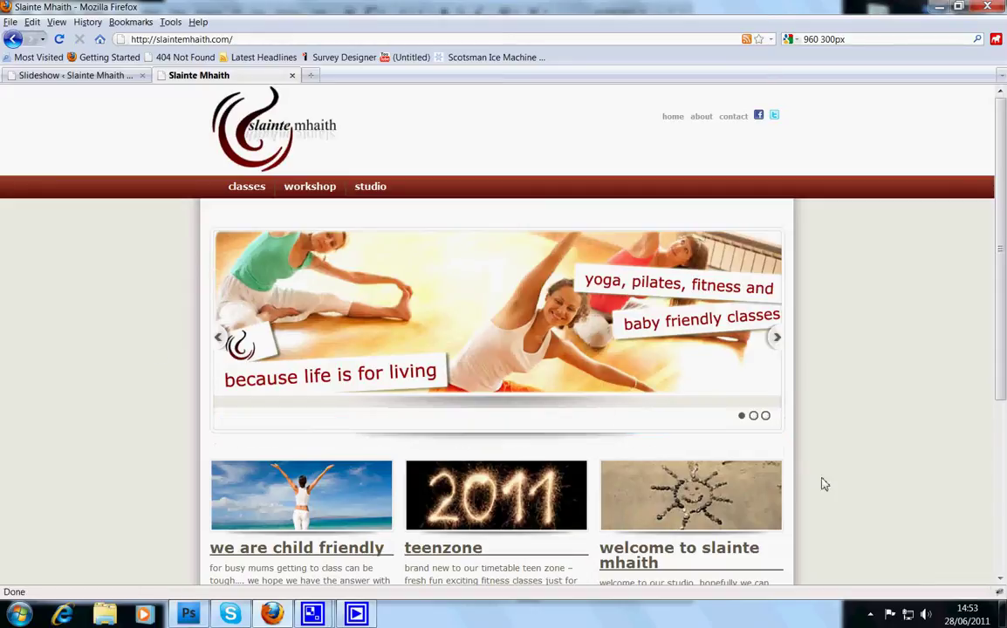
Check the facebook slide on the three-slide slideshow, then bring the CamStudio window forward.
click(765, 416)
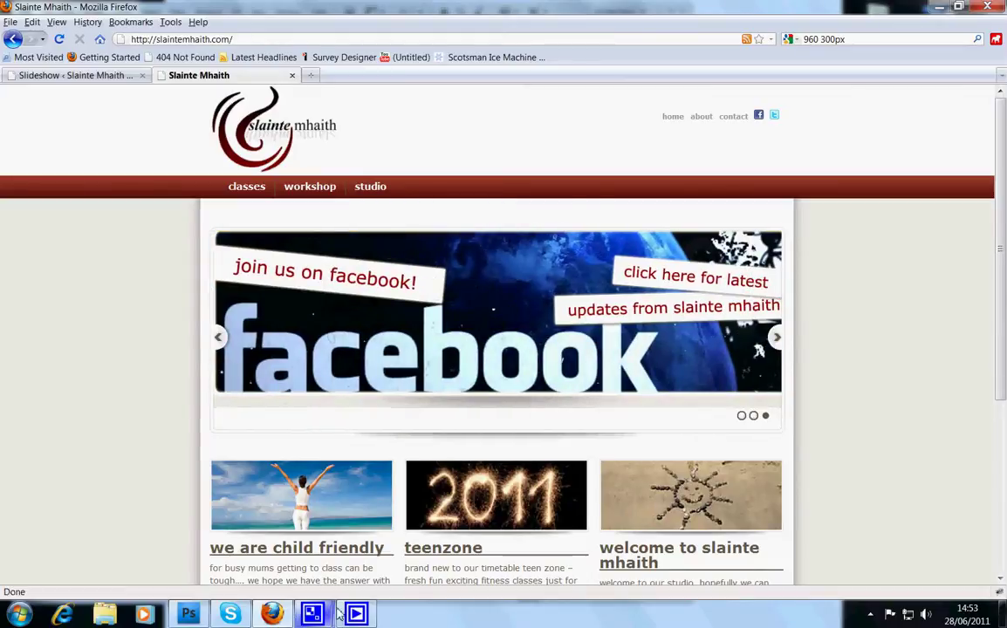
click(330, 616)
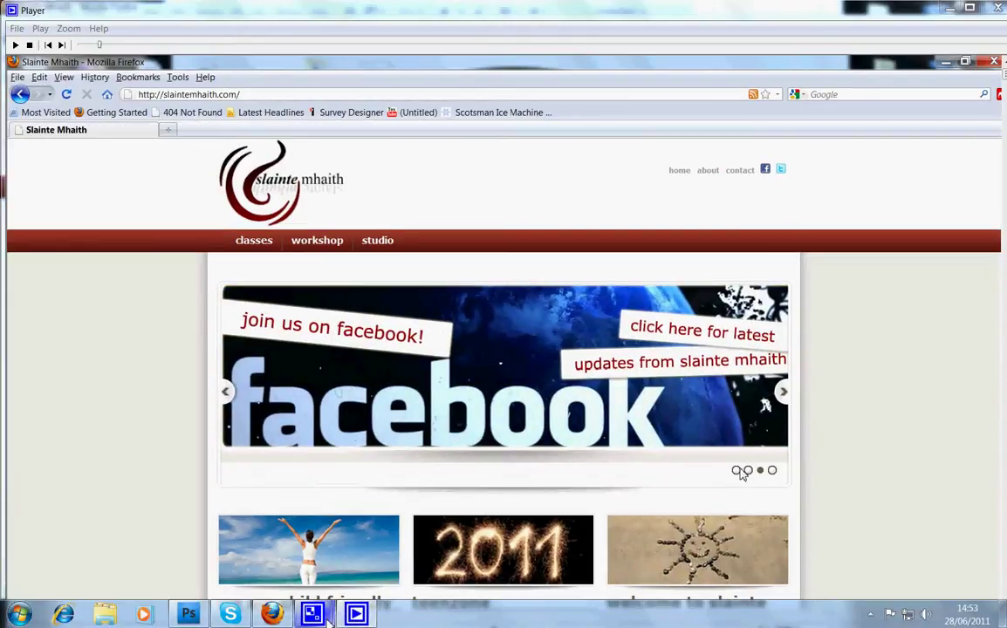
mouse_move(330, 616)
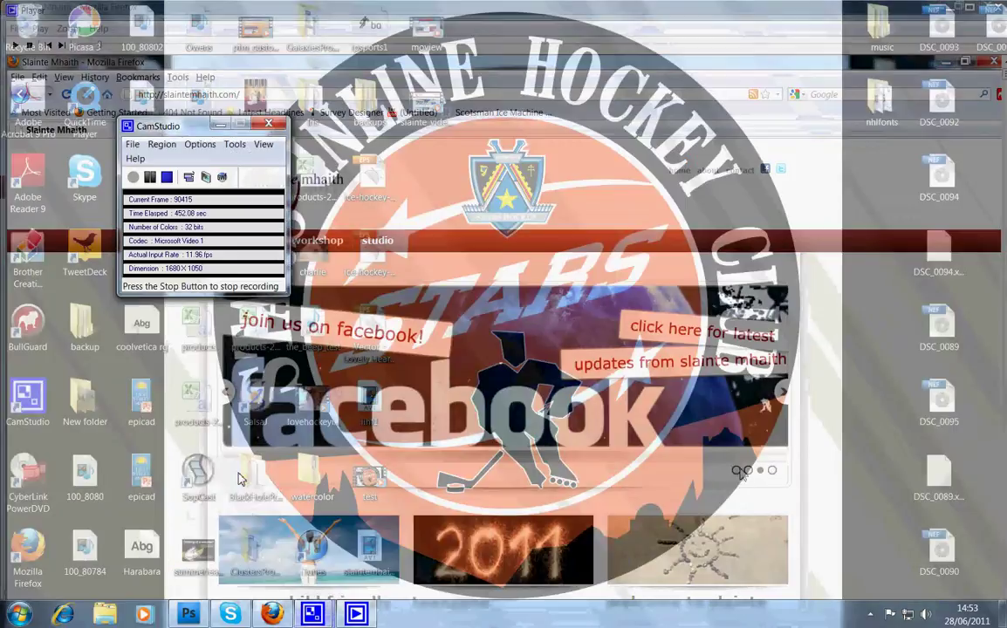
click(237, 497)
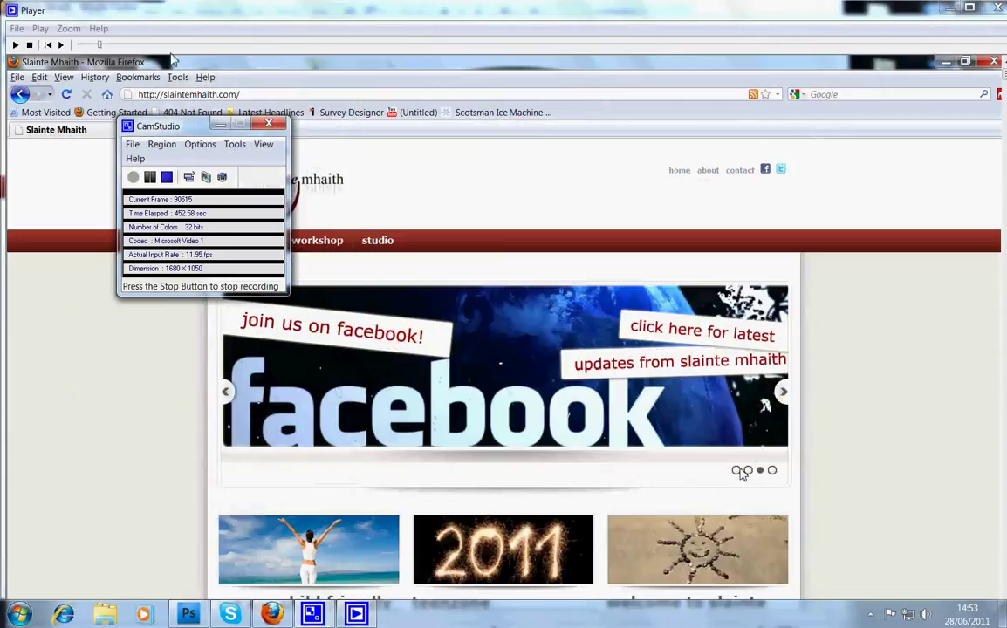